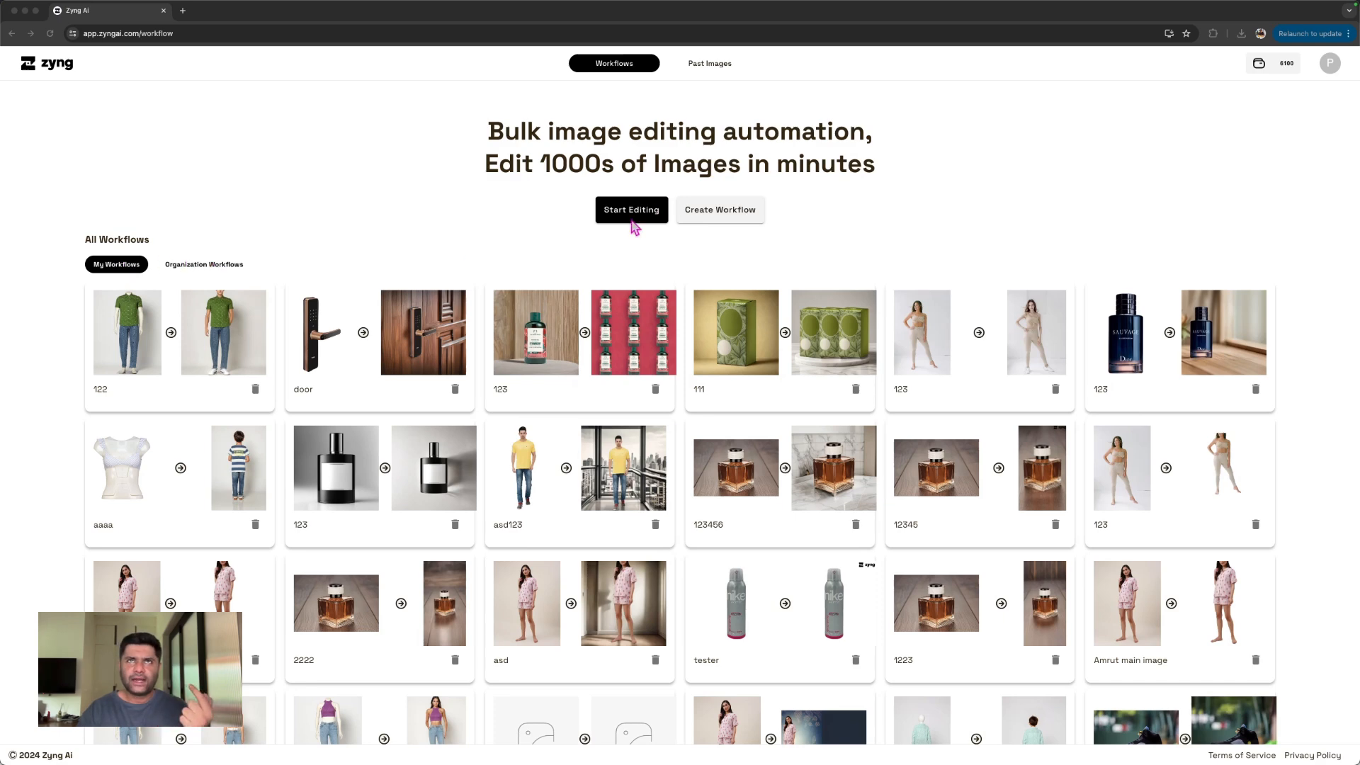
Step: Start a new workflow and upload the photo of the man in the blue Puma T-shirt from the image samples folder as its sample image
{"action": "left_click", "coordinate": [628, 258]}
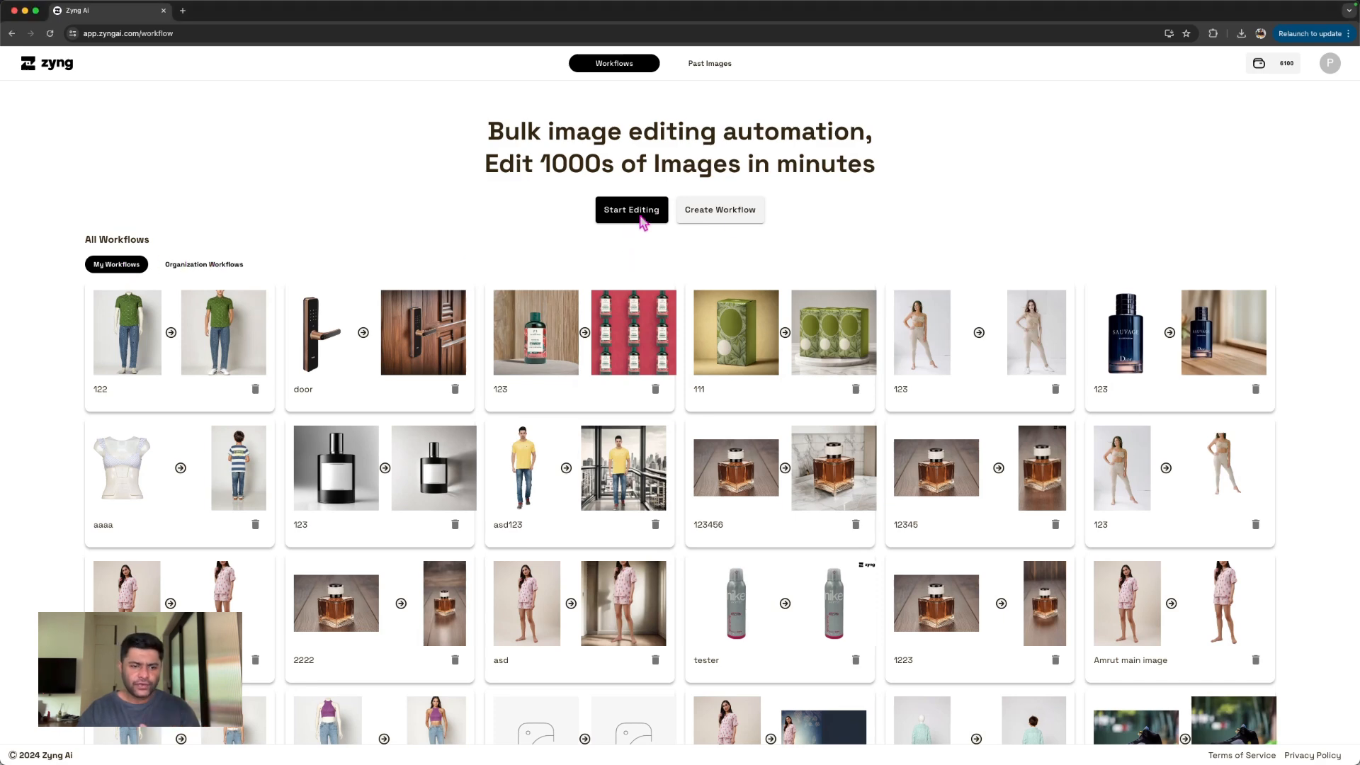
{"action": "left_click", "coordinate": [737, 222]}
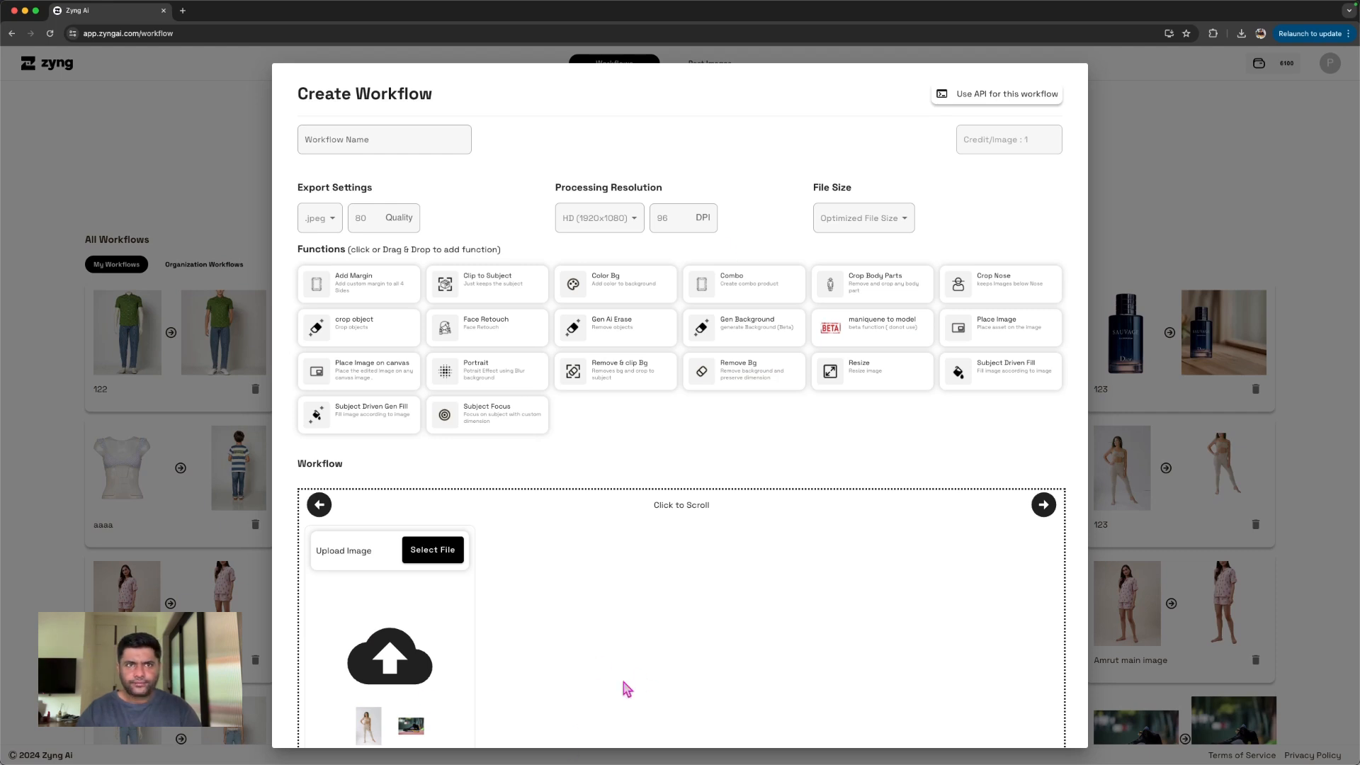
{"action": "scroll", "coordinate": [398, 641], "scroll_direction": "down", "scroll_amount": 1}
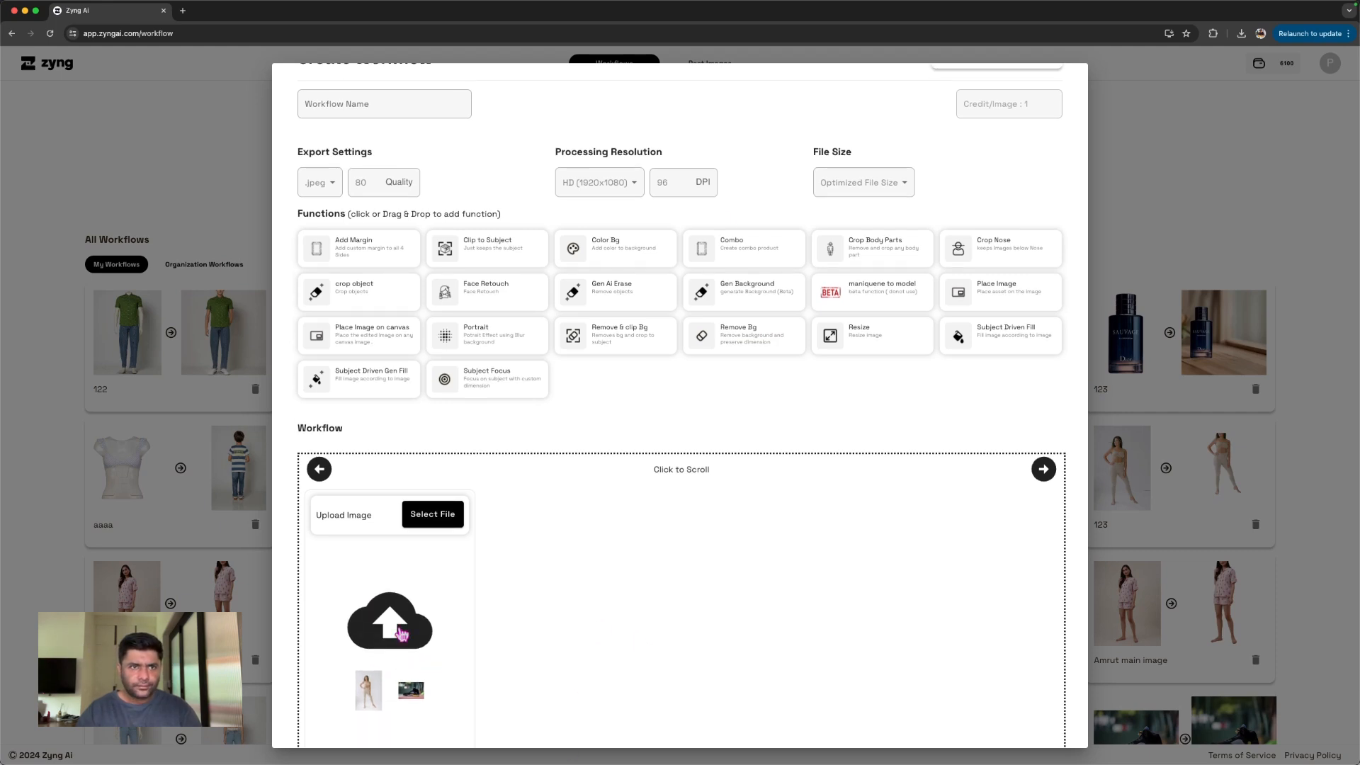
{"action": "left_click", "coordinate": [439, 518]}
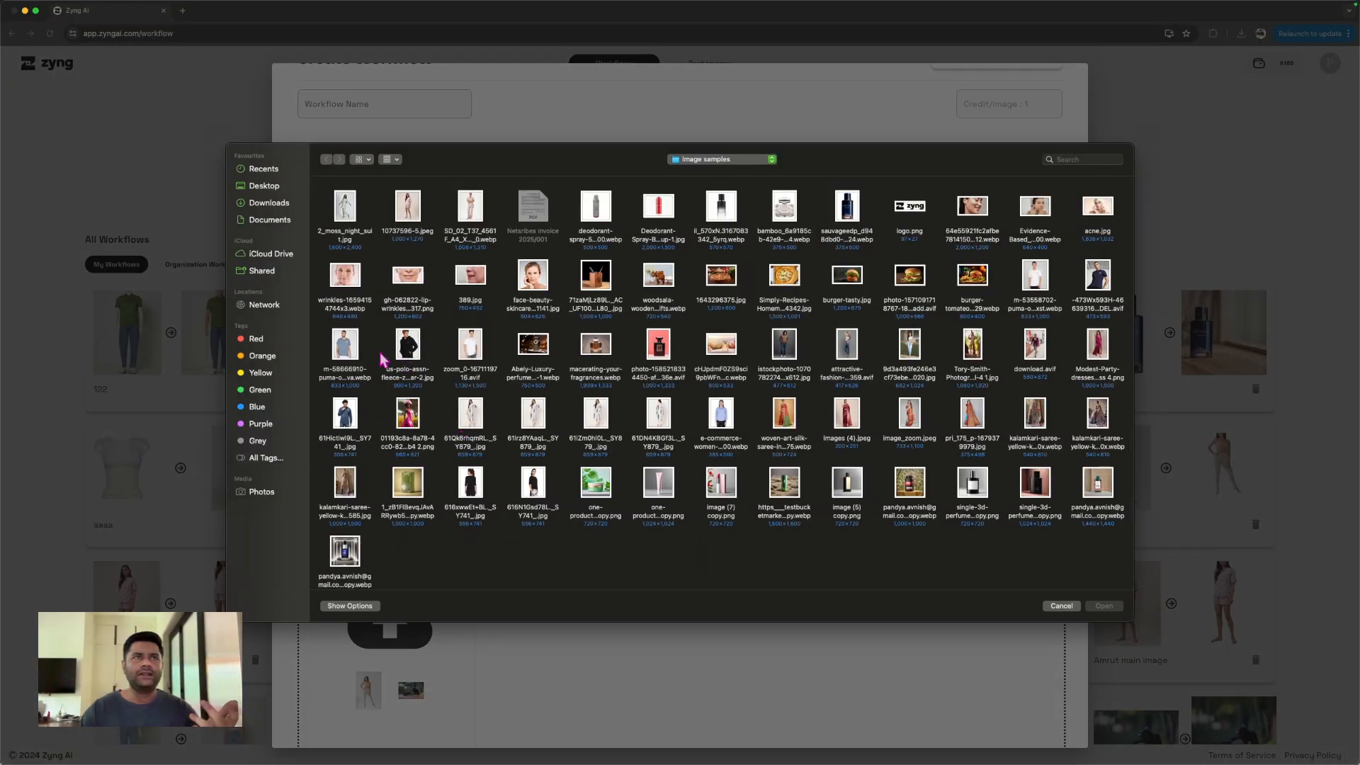
{"action": "left_click", "coordinate": [351, 354]}
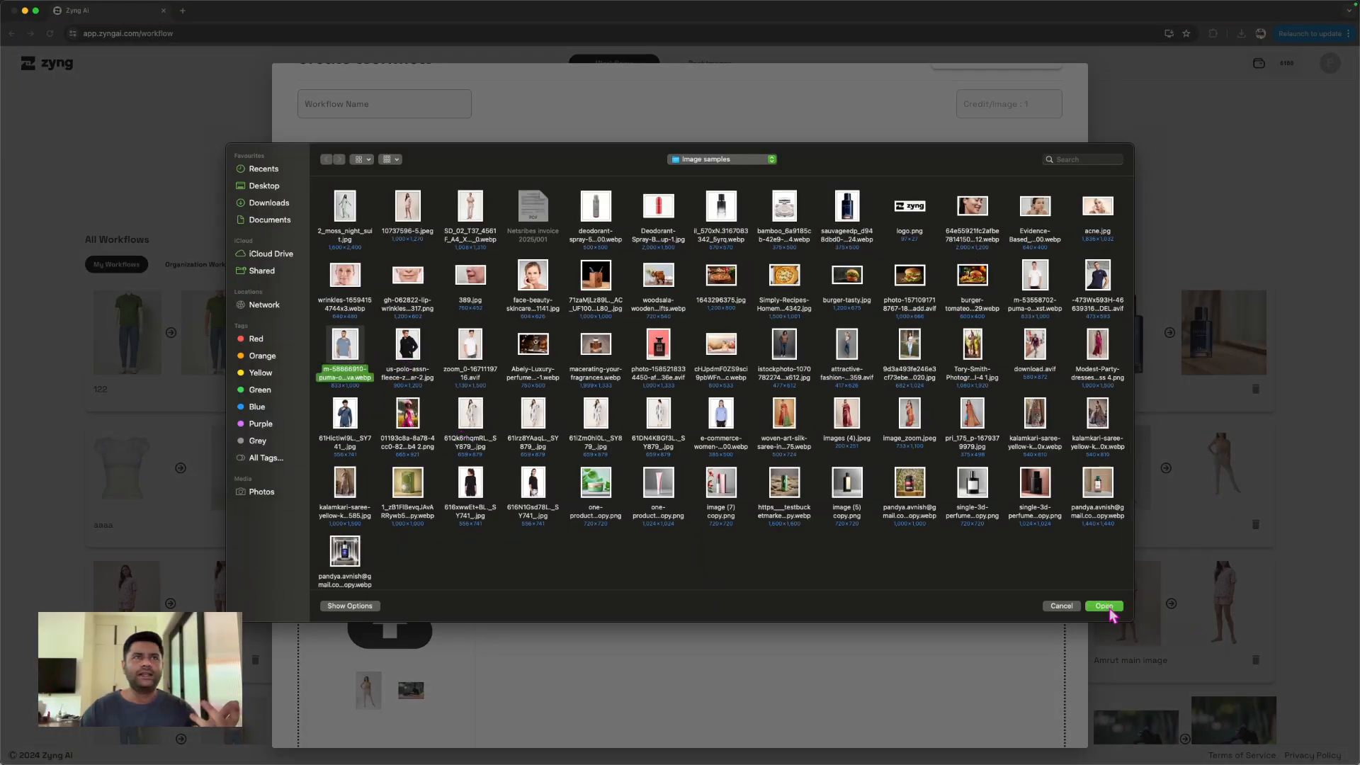
{"action": "left_click", "coordinate": [1107, 607]}
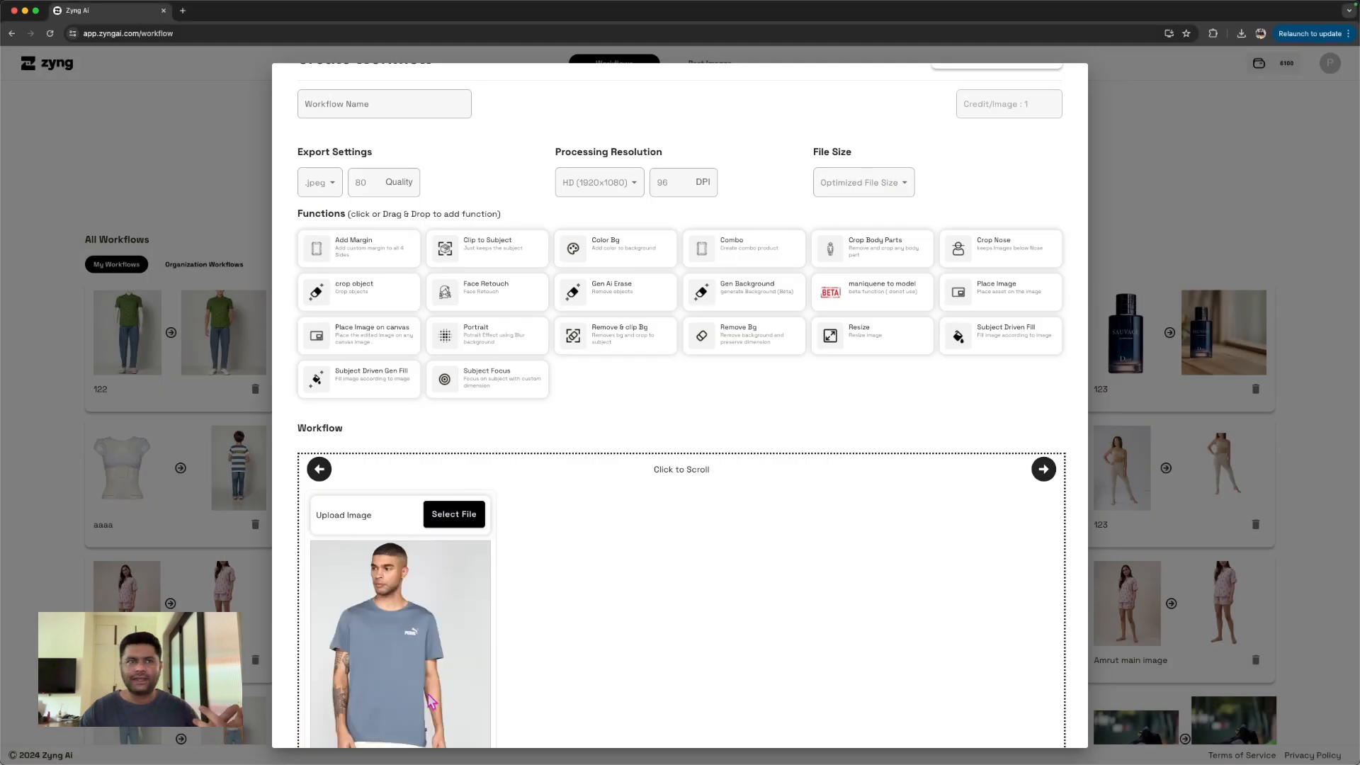
Step: Add the Remove & clip Bg function to the workflow, followed by the Add Margin function
{"action": "scroll", "coordinate": [467, 449], "scroll_direction": "down", "scroll_amount": 1}
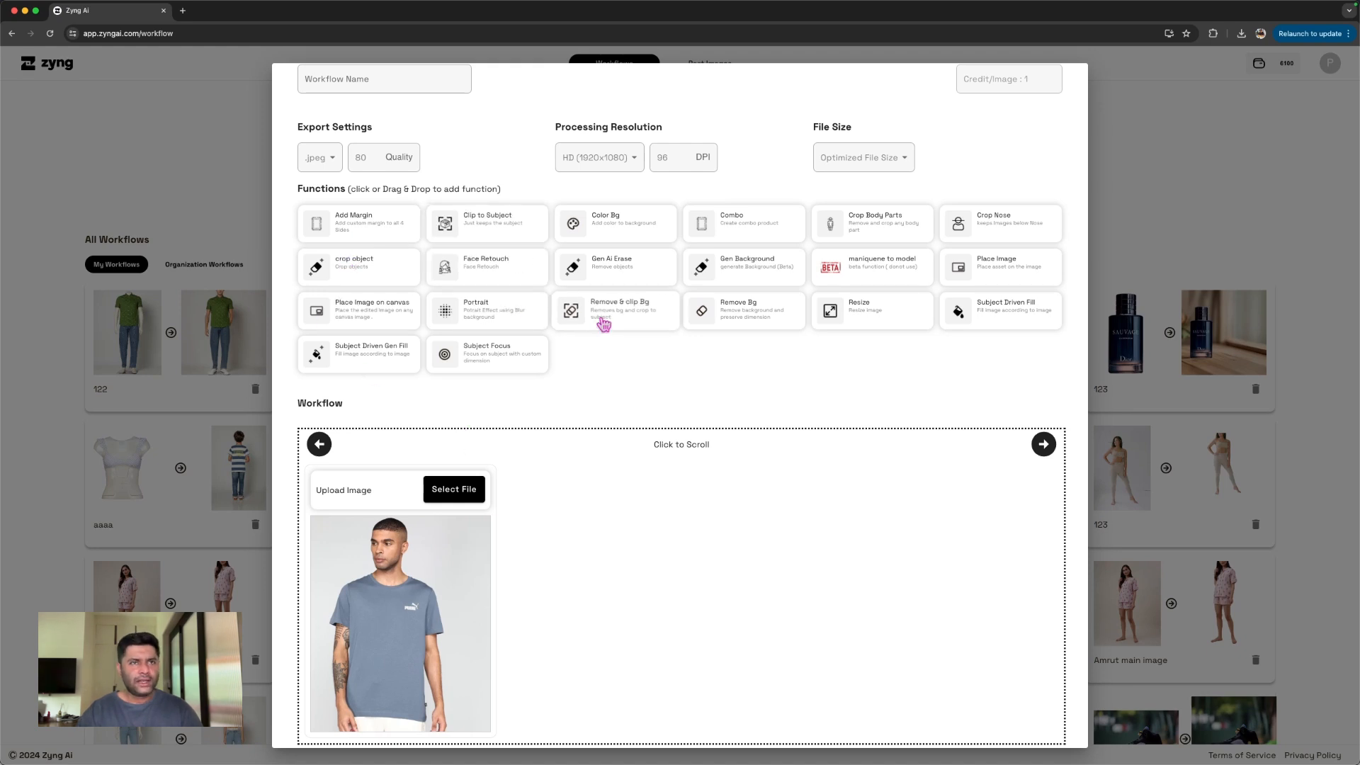
{"action": "left_click_drag", "start_coordinate": [602, 323], "coordinate": [604, 597]}
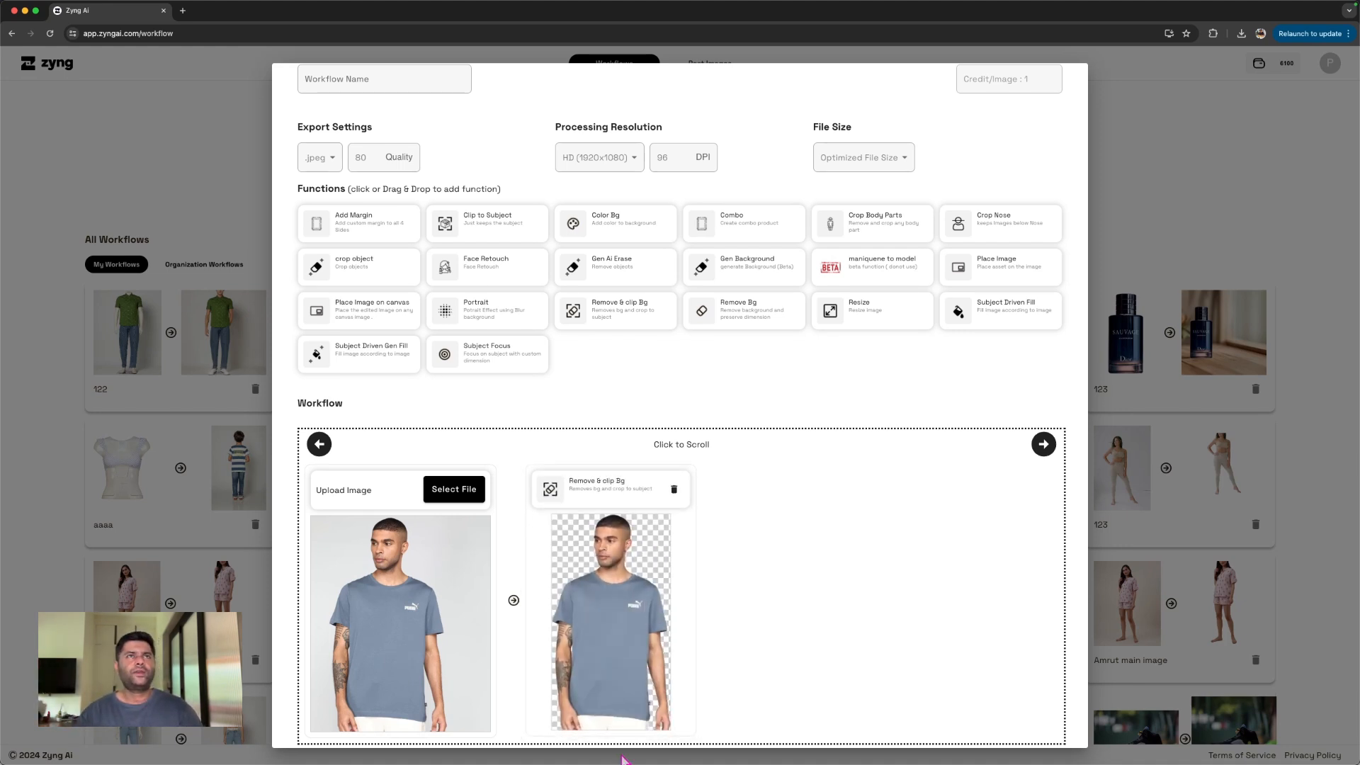
{"action": "mouse_move", "coordinate": [341, 228]}
{"action": "left_mouse_down"}
{"action": "mouse_move", "coordinate": [960, 534]}
{"action": "mouse_move", "coordinate": [853, 525]}
{"action": "left_mouse_up"}
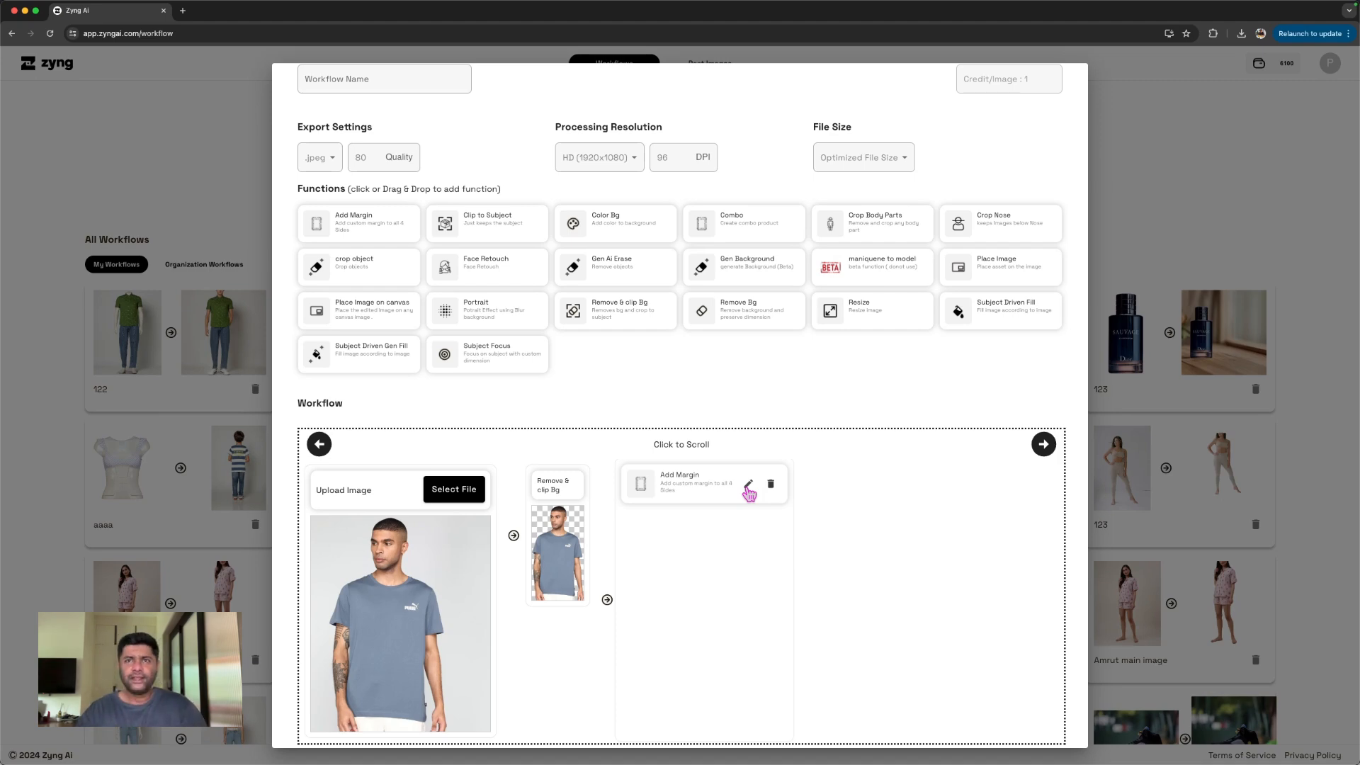
Step: Set the Add Margin function's width to 1500 and its height to 1500
{"action": "mouse_move", "coordinate": [749, 491]}
{"action": "left_mouse_down"}
{"action": "mouse_move", "coordinate": [741, 447]}
{"action": "mouse_move", "coordinate": [741, 488]}
{"action": "left_mouse_up"}
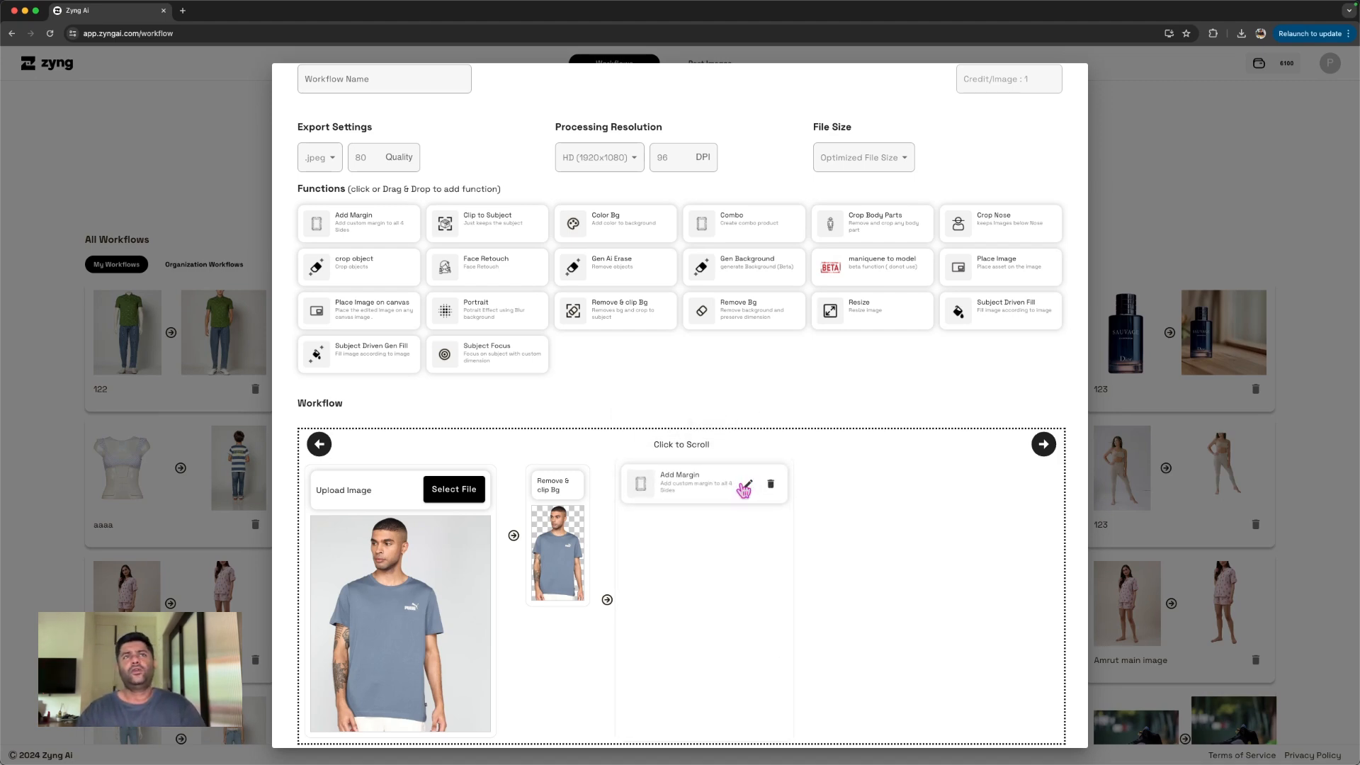
{"action": "left_click", "coordinate": [747, 487]}
{"action": "left_click", "coordinate": [567, 287]}
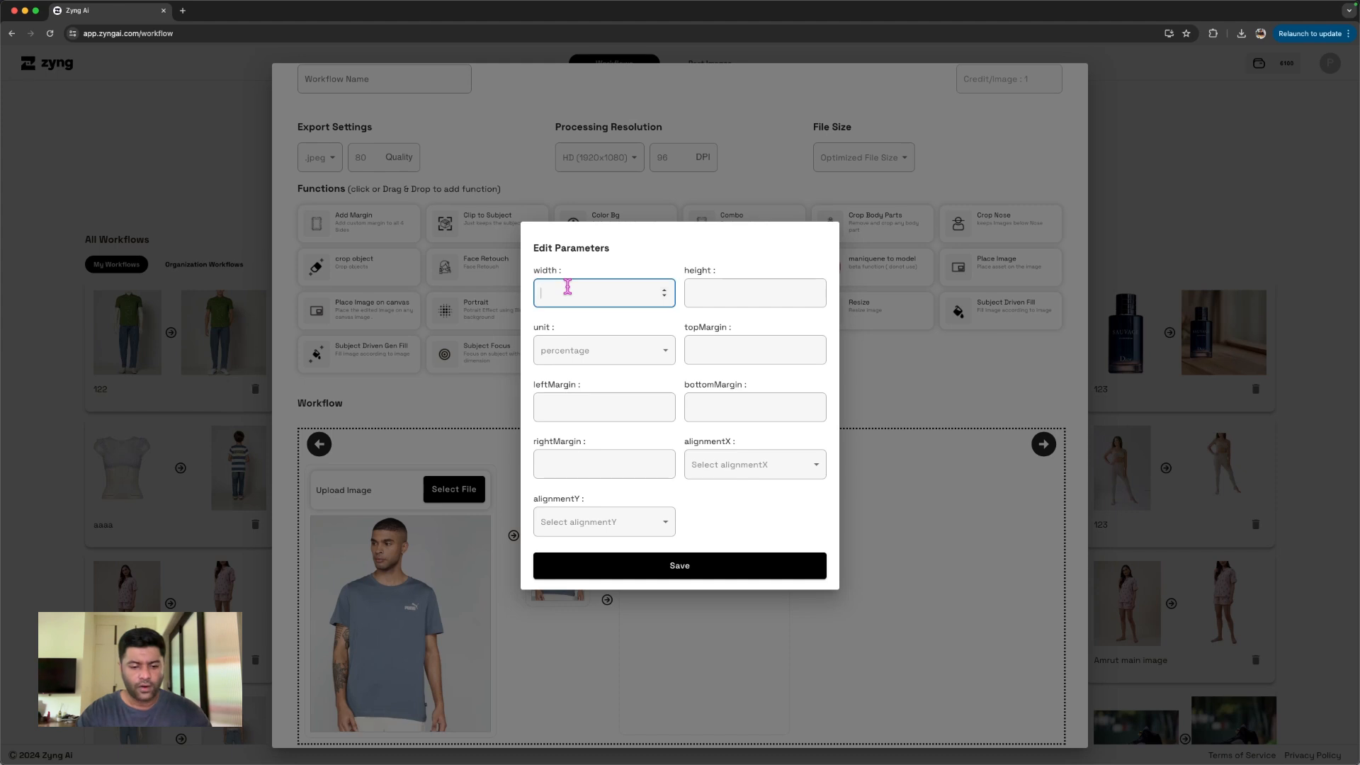
{"action": "type", "text": "1500"}
{"action": "key", "text": "Tab"}
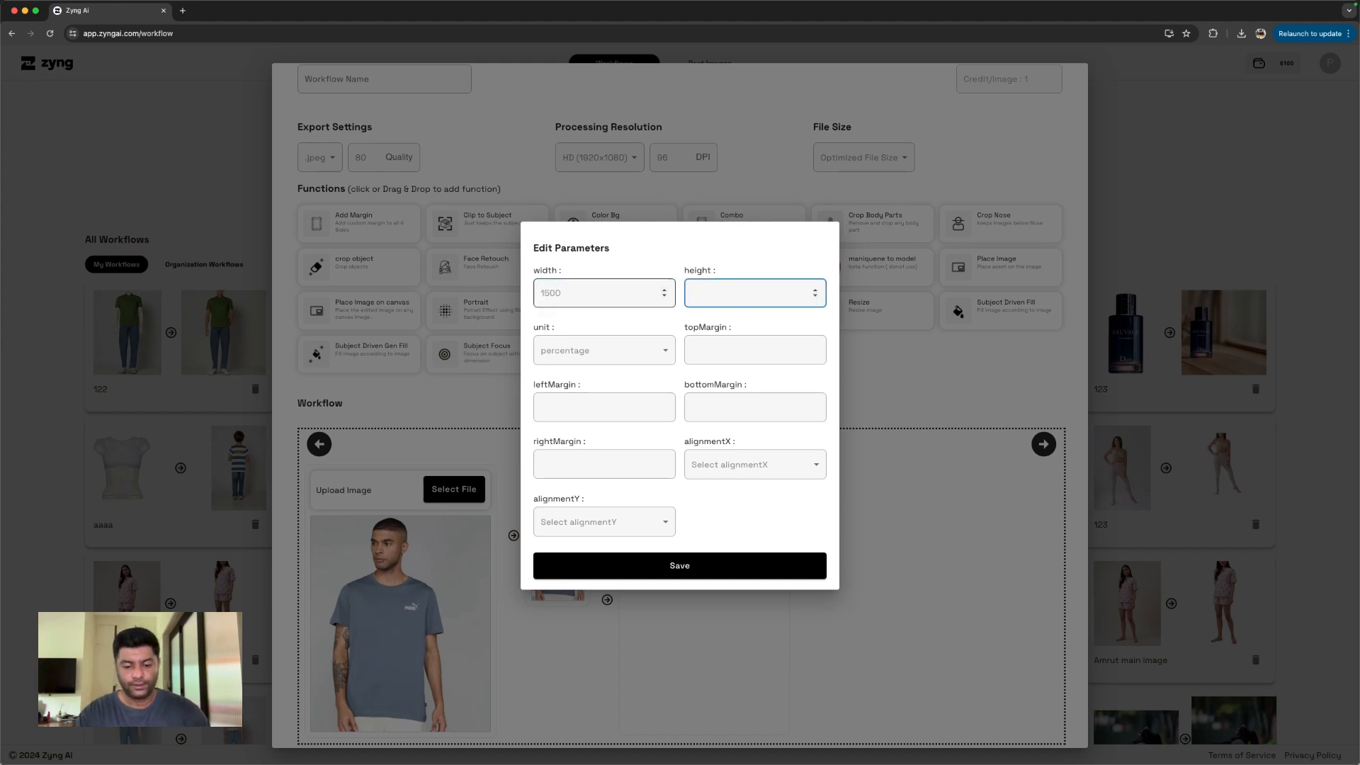
{"action": "type", "text": "1500"}
{"action": "key", "text": "Tab"}
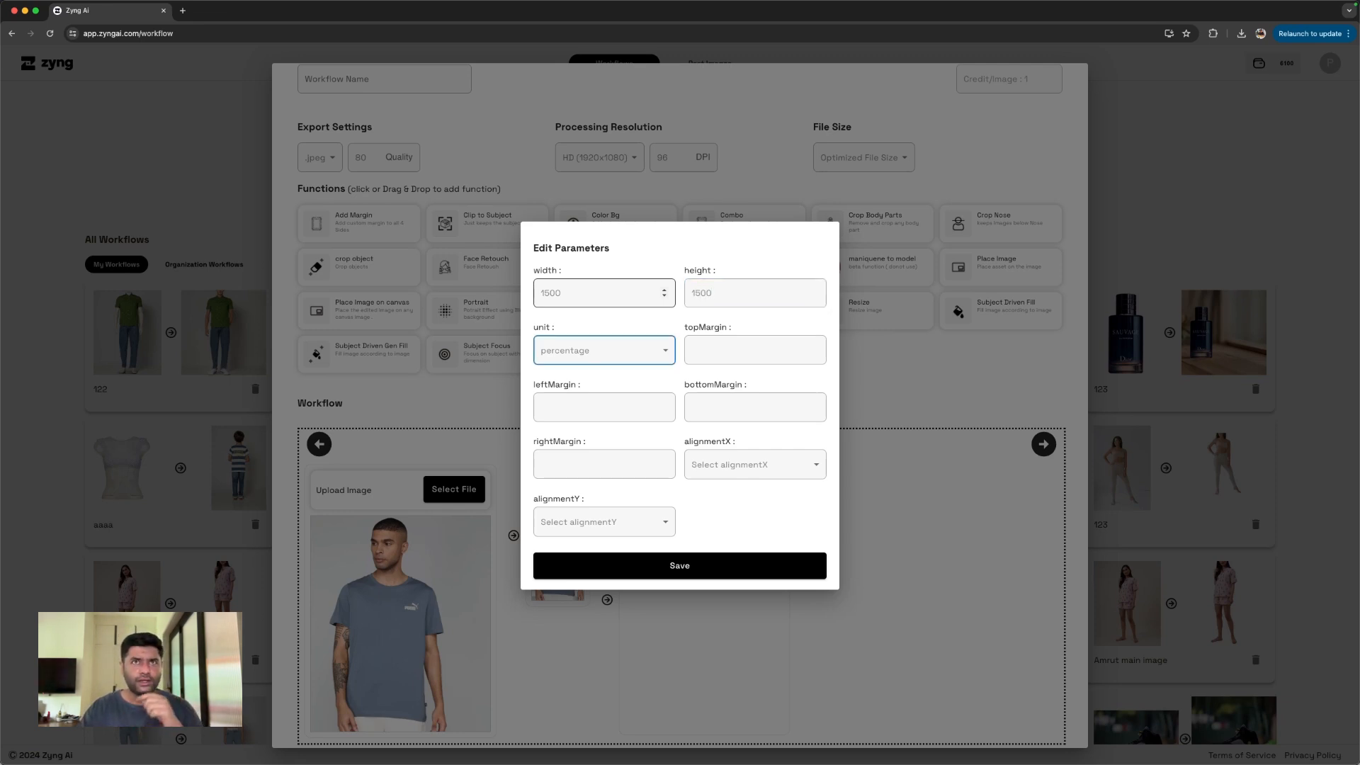
Step: Keep percentage as the margin unit and set the top, left and right margins to 10 and the bottom margin to 00
{"action": "key", "text": "space"}
{"action": "key", "text": "Down"}
{"action": "key", "text": "Up"}
{"action": "key", "text": "Return"}
{"action": "left_click", "coordinate": [758, 346]}
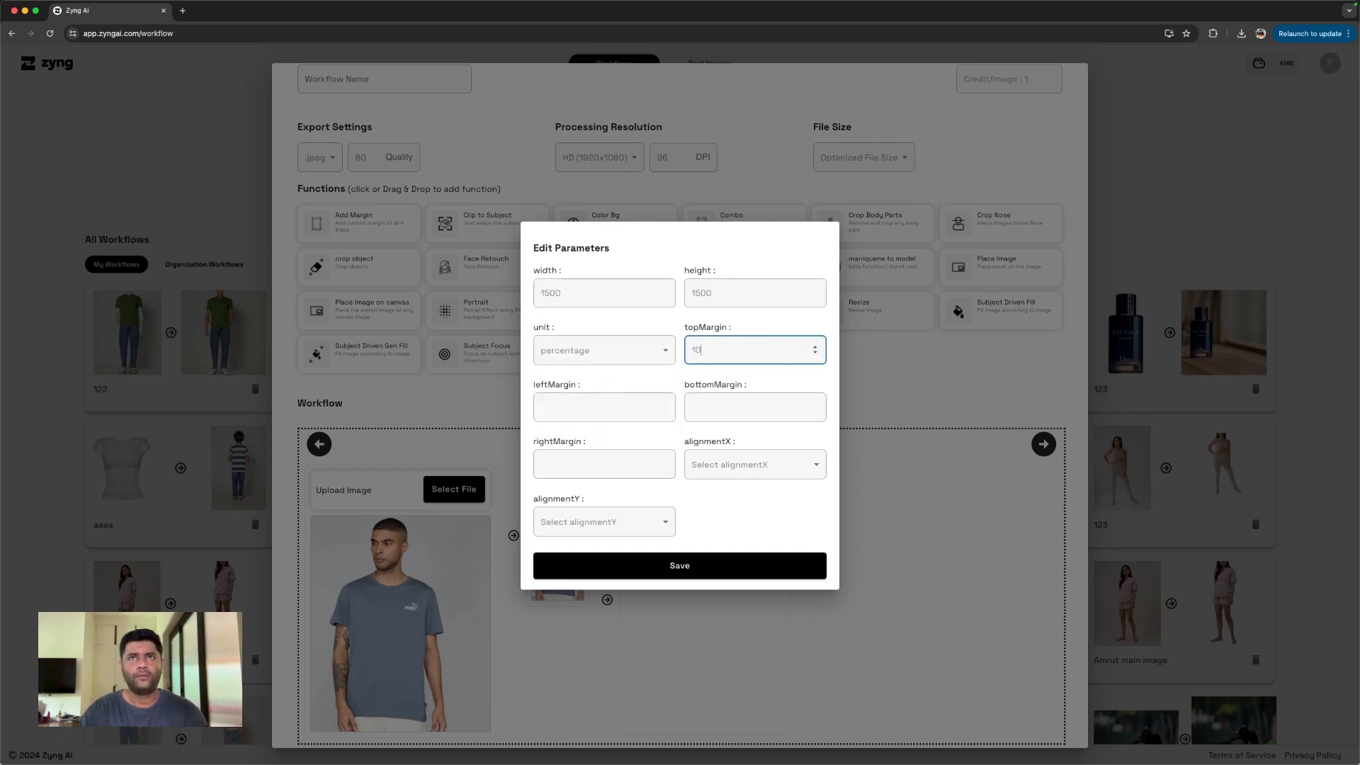
{"action": "key", "text": "Tab"}
{"action": "type", "text": "10"}
{"action": "key", "text": "Tab"}
{"action": "type", "text": "00"}
{"action": "key", "text": "Tab"}
{"action": "type", "text": "1"}
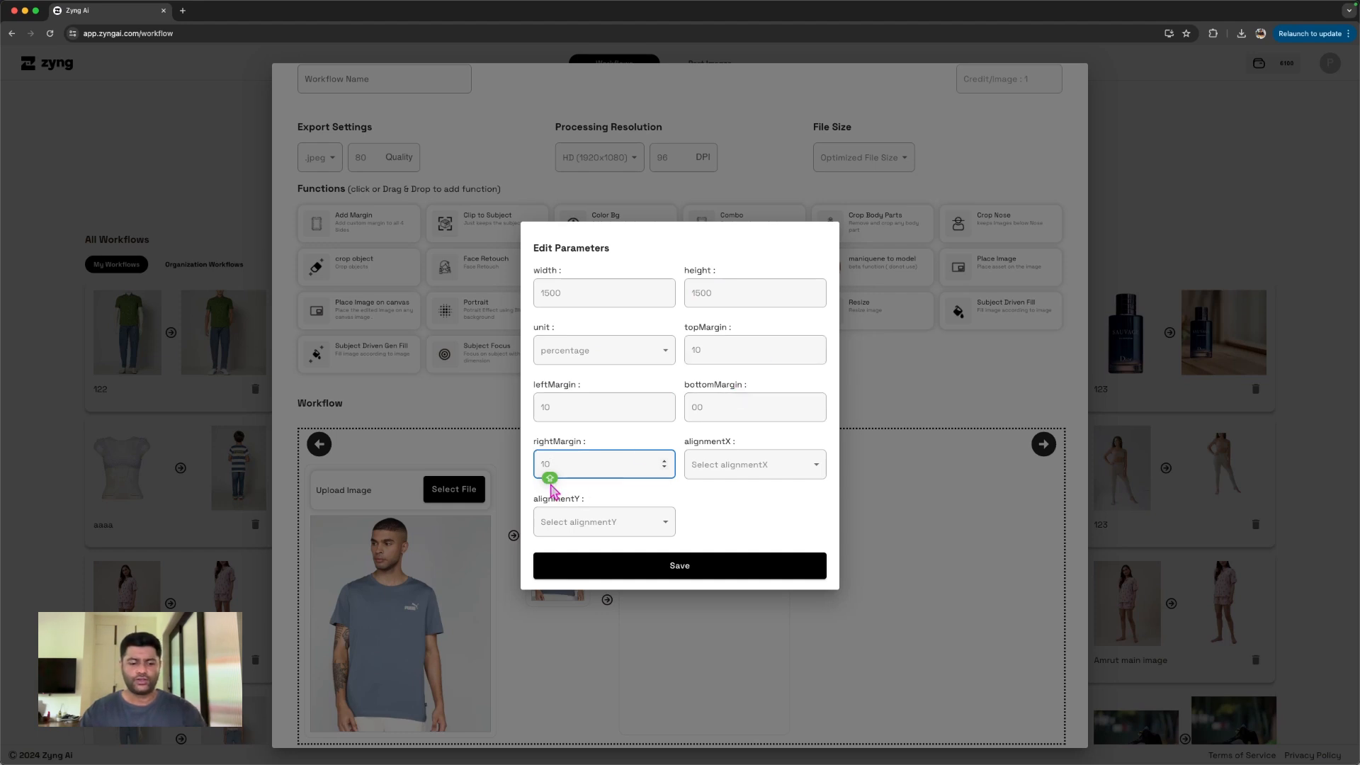
Step: Set alignmentX to Center alignment and alignmentY to Bottom alignment, and save the margin parameters
{"action": "left_click", "coordinate": [724, 470]}
{"action": "left_click", "coordinate": [731, 550]}
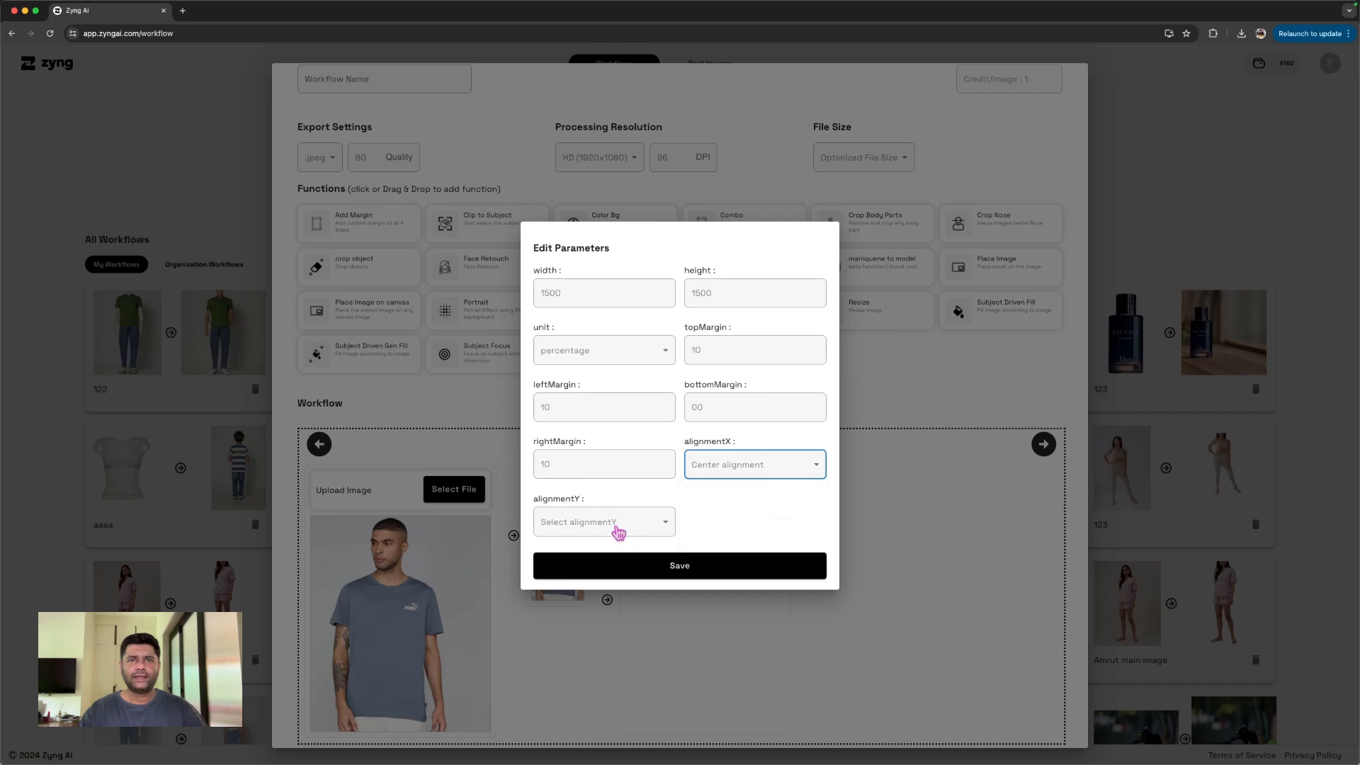
{"action": "left_click", "coordinate": [612, 525]}
{"action": "left_click", "coordinate": [599, 609]}
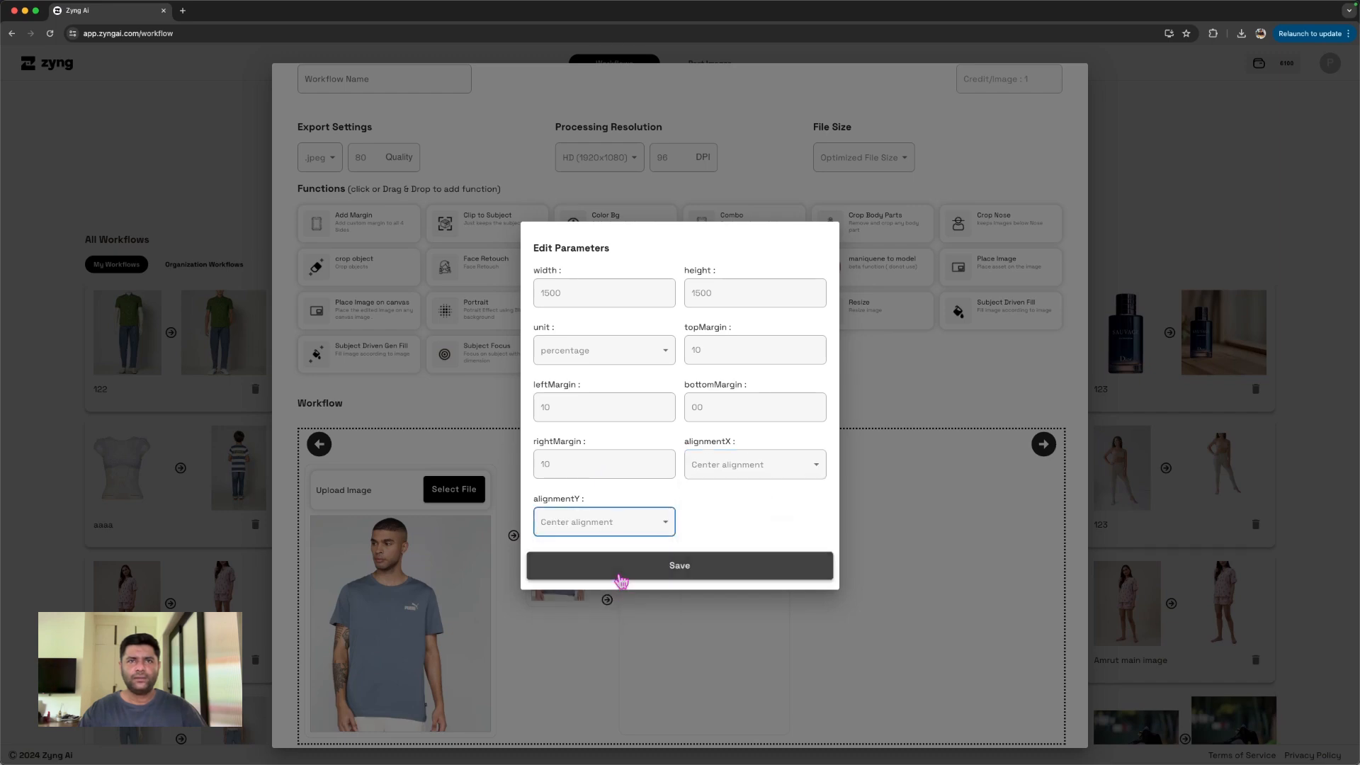
{"action": "left_click", "coordinate": [622, 524]}
{"action": "left_click", "coordinate": [602, 589]}
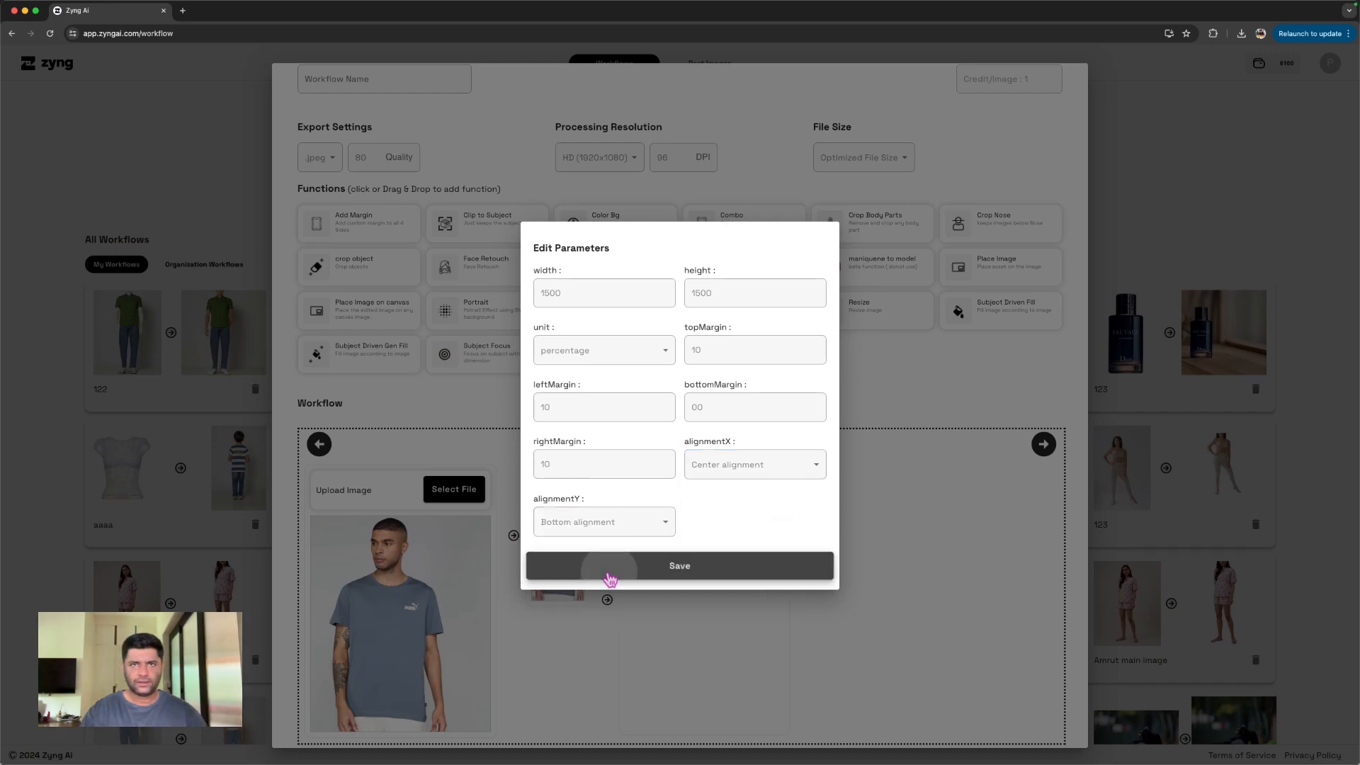
{"action": "left_click", "coordinate": [607, 575]}
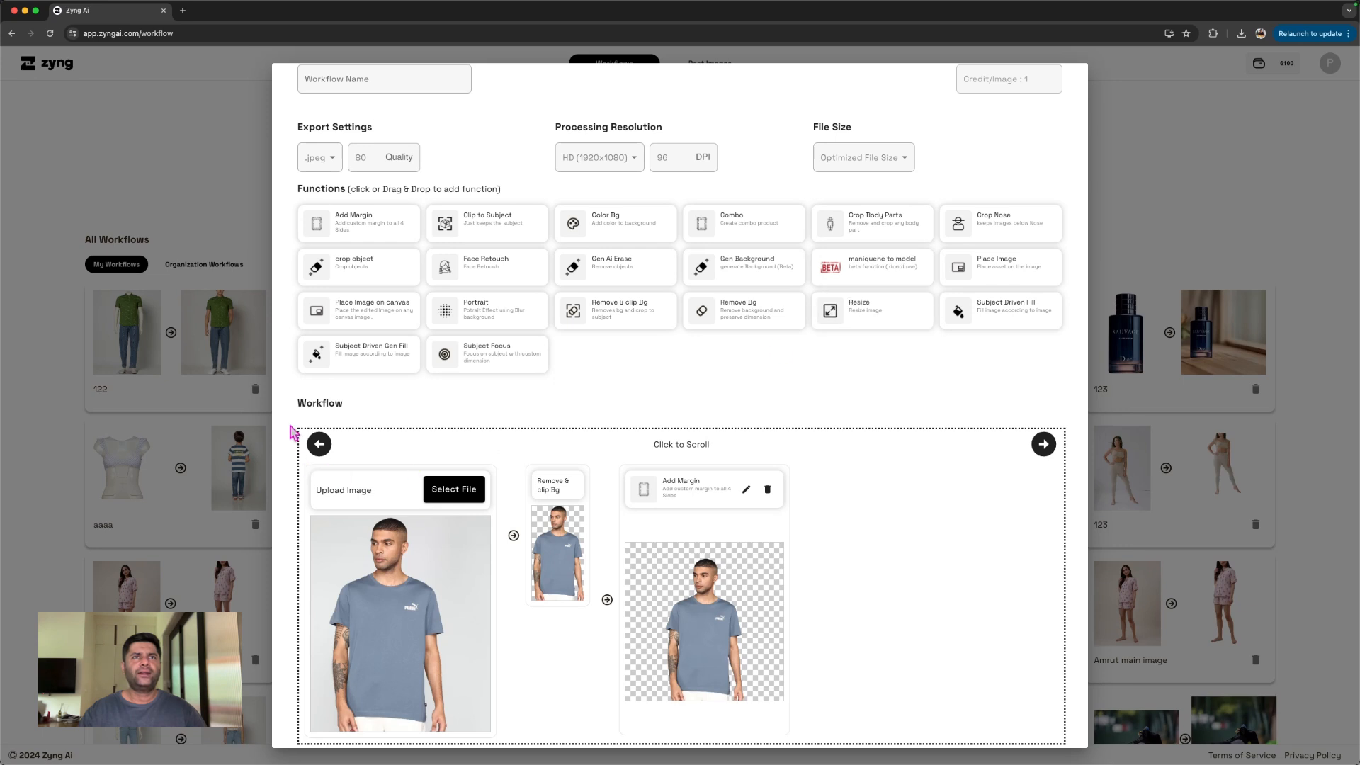
Step: Add the Color Bg function at the end of the workflow with the white color #FFFFFF and save it
{"action": "left_click_drag", "start_coordinate": [652, 230], "coordinate": [1023, 598]}
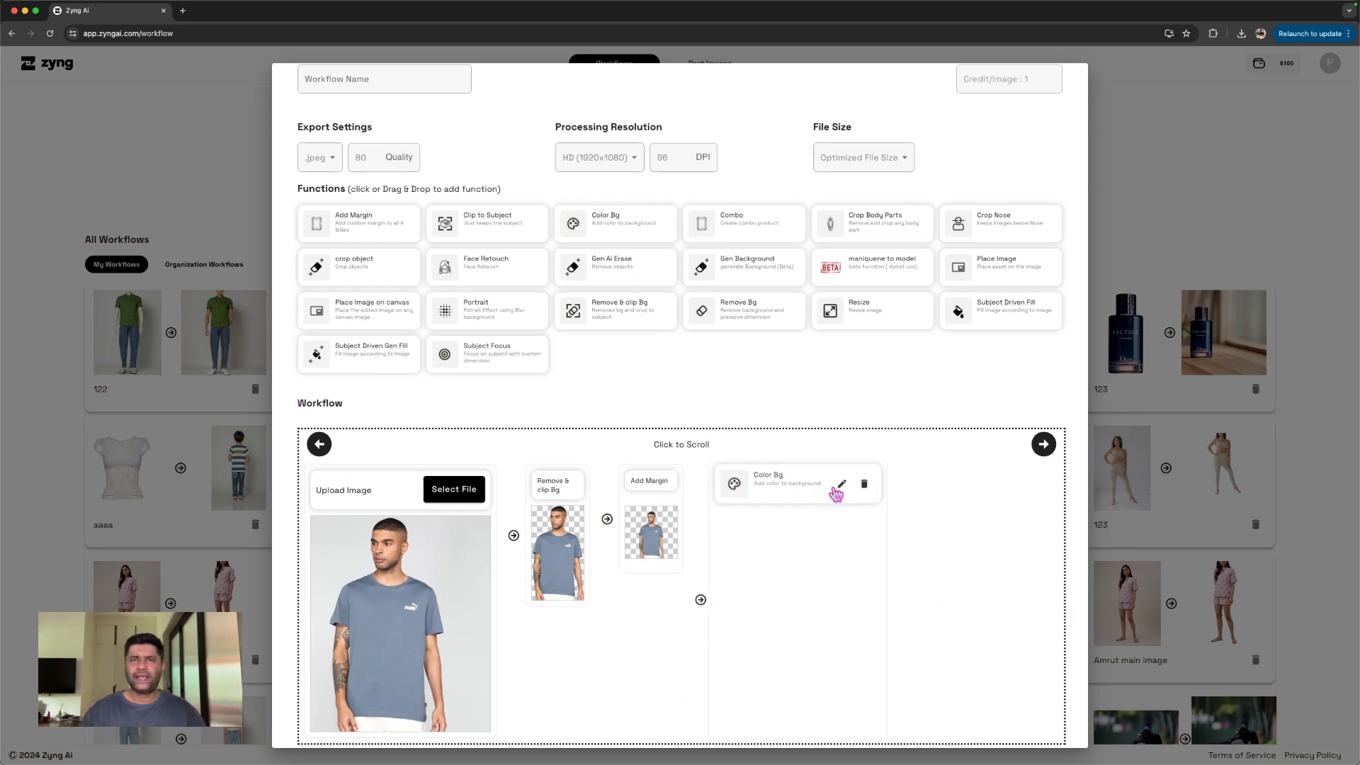
{"action": "left_click", "coordinate": [842, 486]}
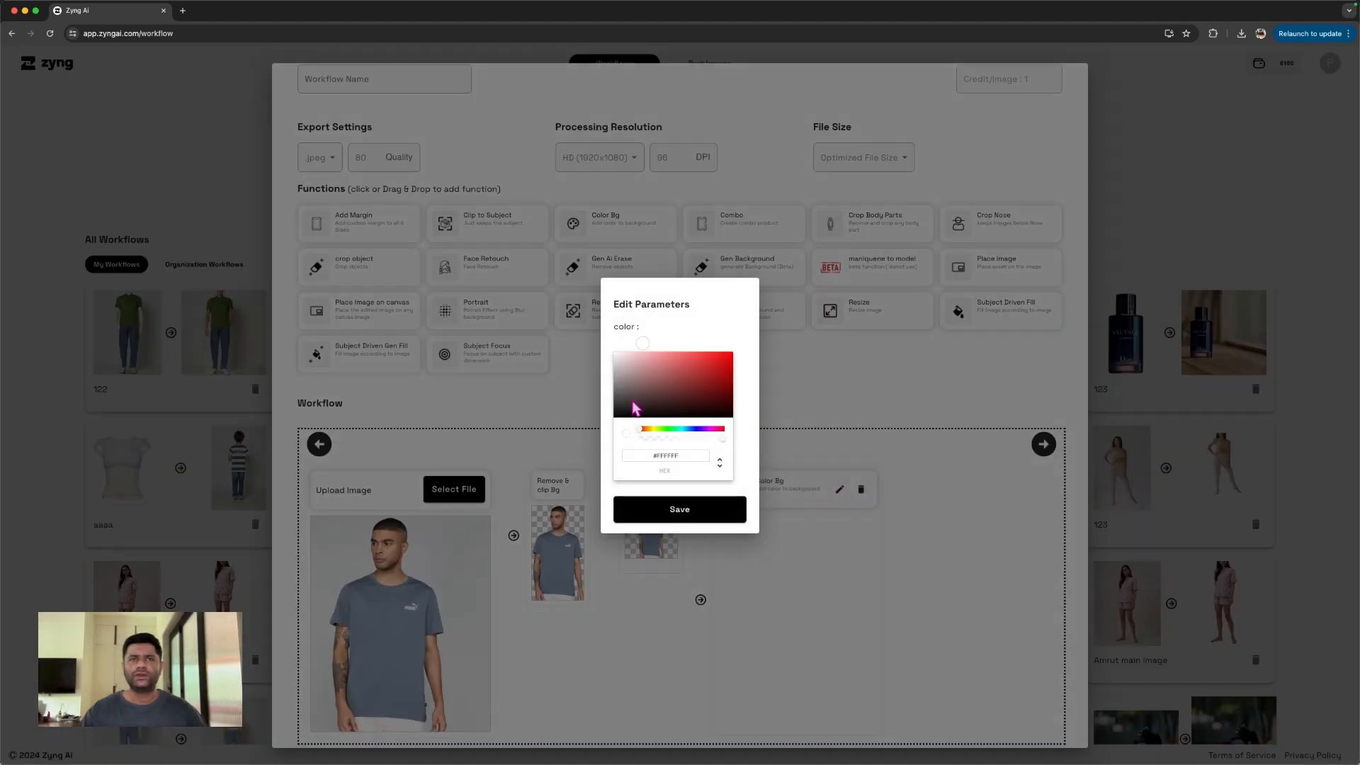
{"action": "left_click", "coordinate": [680, 509]}
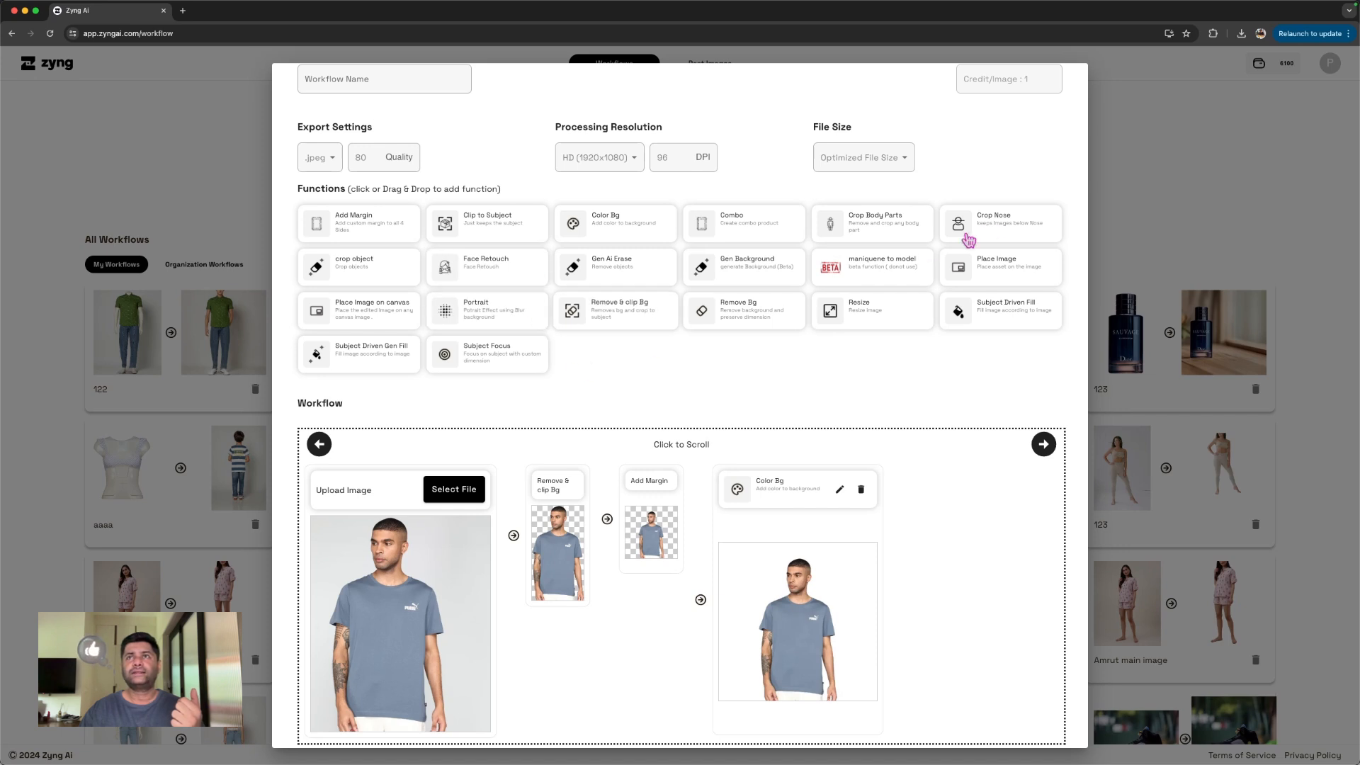
Step: Insert the Crop Nose function between Remove & clip Bg and Add Margin, and change the top margin in the Add Margin parameters
{"action": "left_click_drag", "start_coordinate": [1022, 216], "coordinate": [673, 512]}
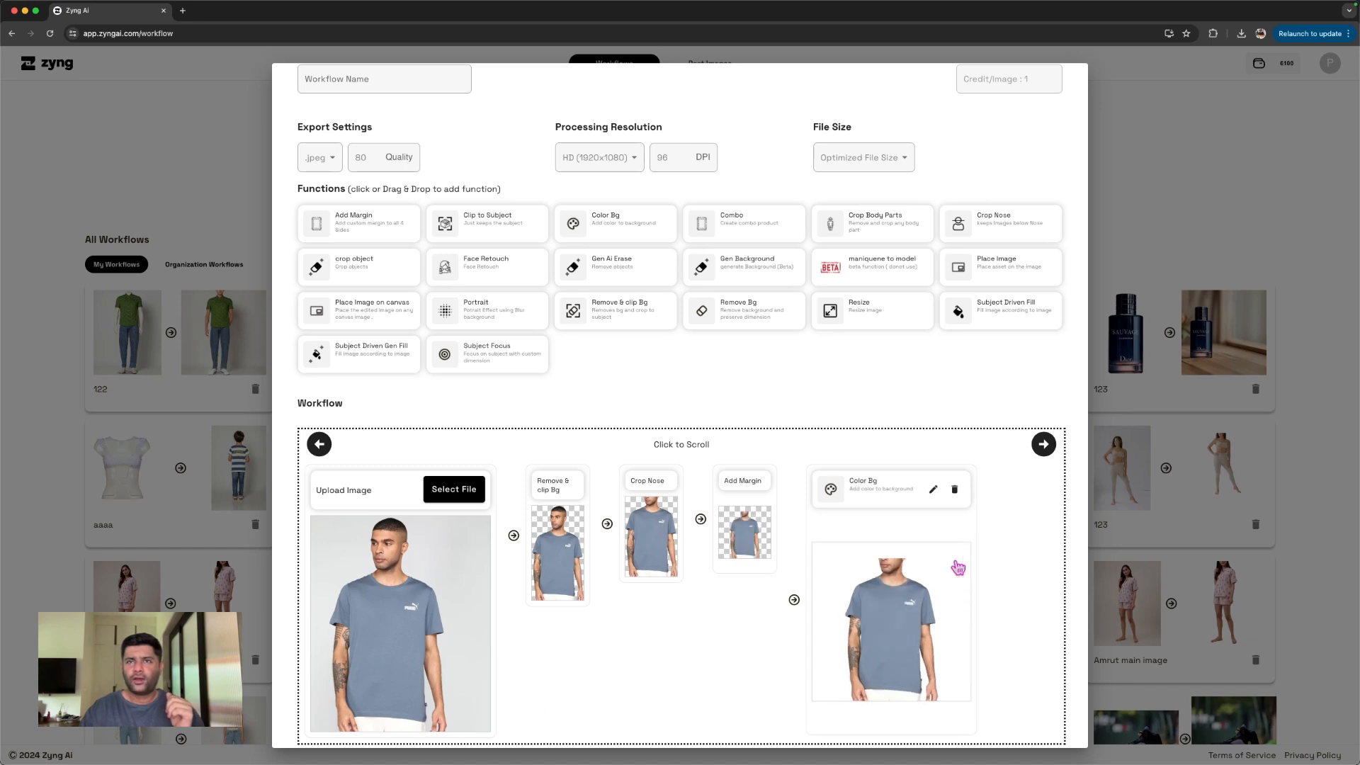
{"action": "mouse_move", "coordinate": [737, 496]}
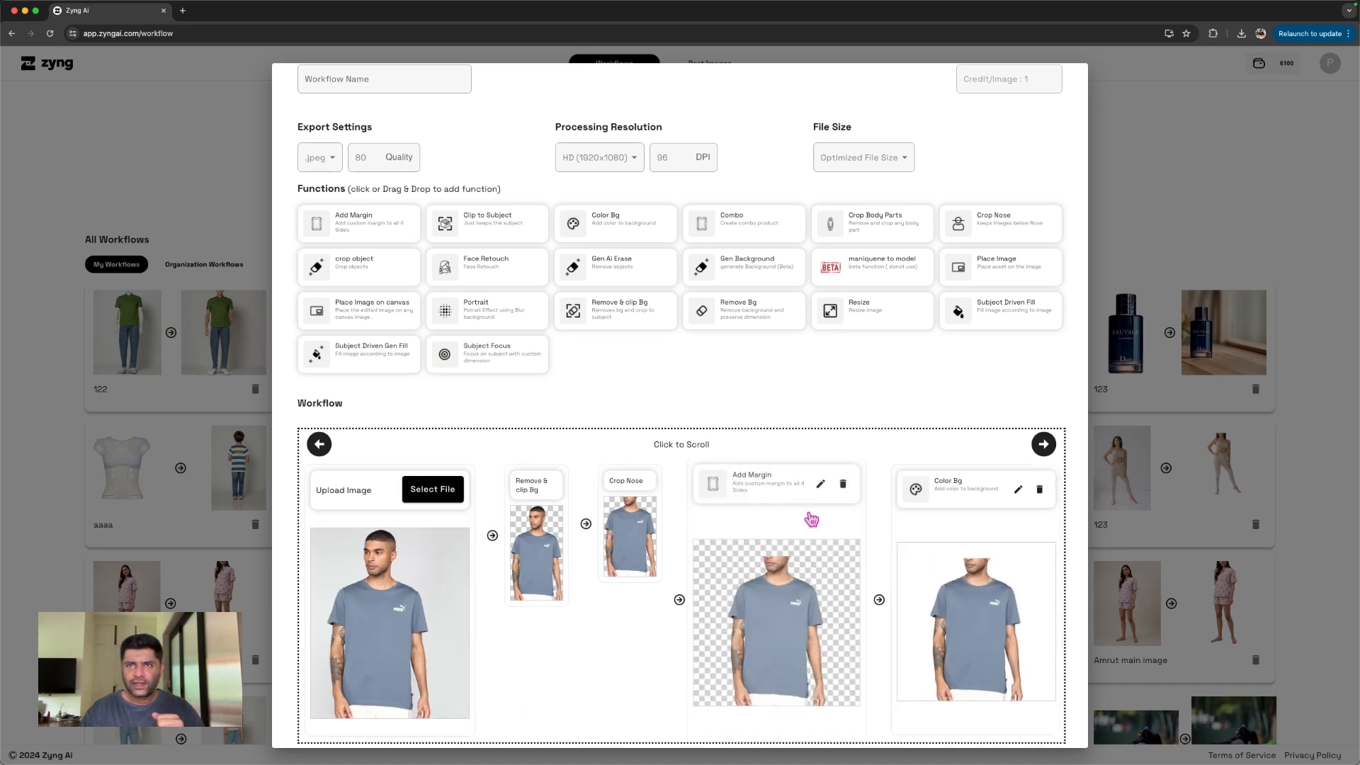
{"action": "left_click", "coordinate": [822, 485]}
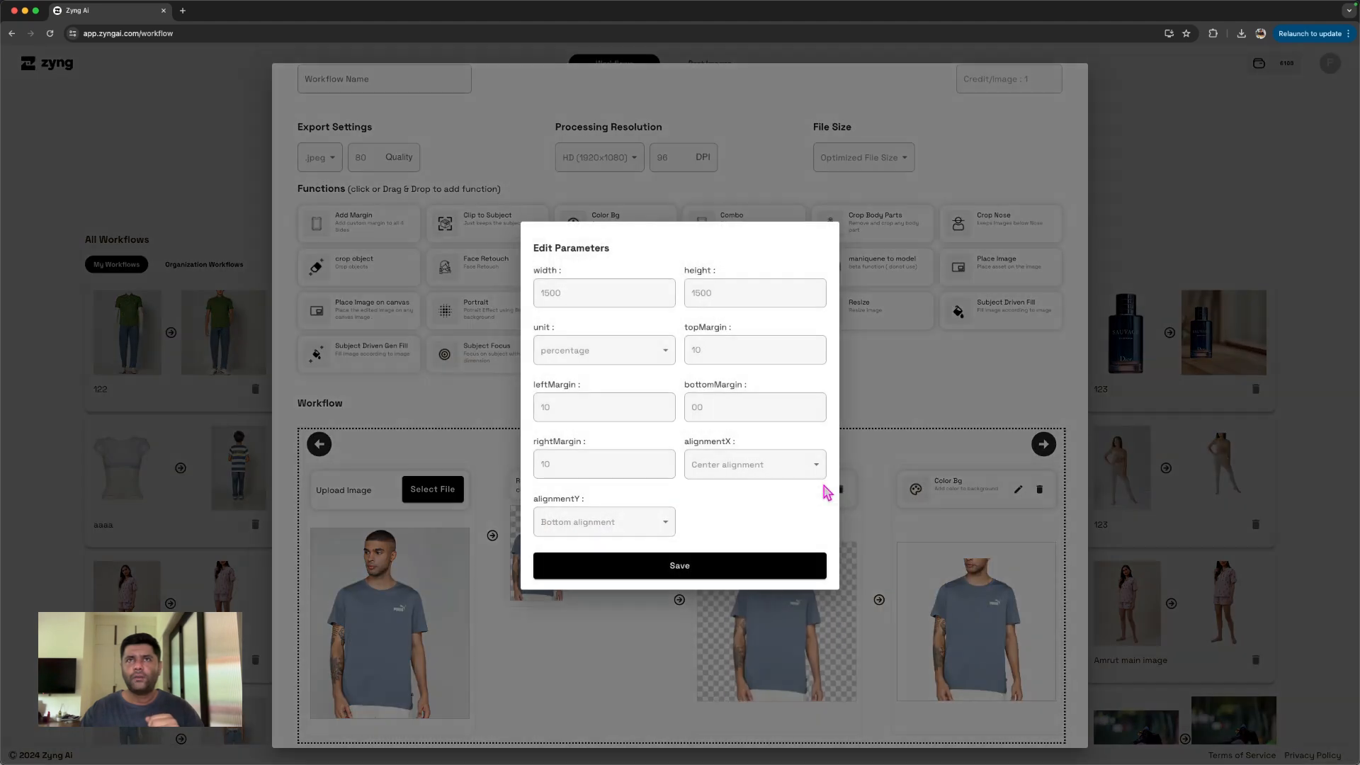
{"action": "double_click", "coordinate": [750, 355]}
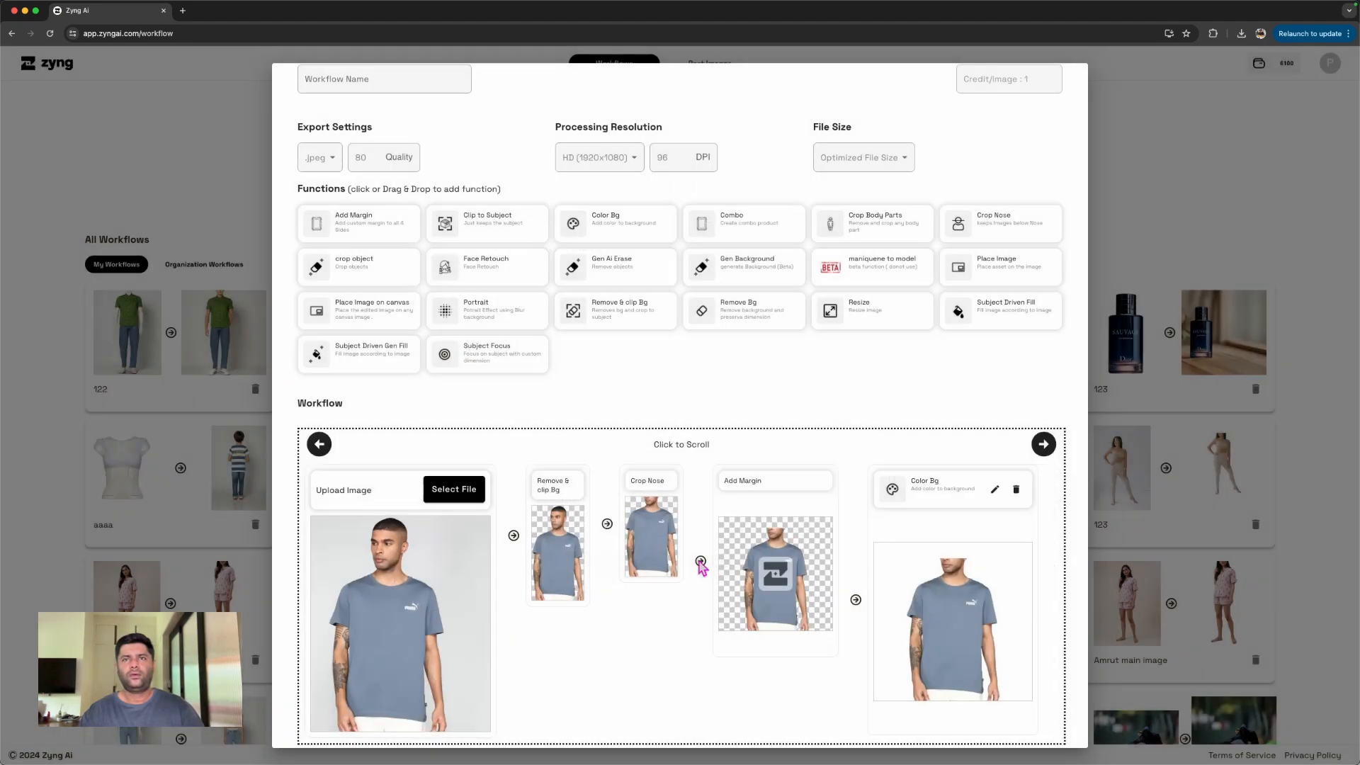
{"action": "left_click", "coordinate": [699, 565]}
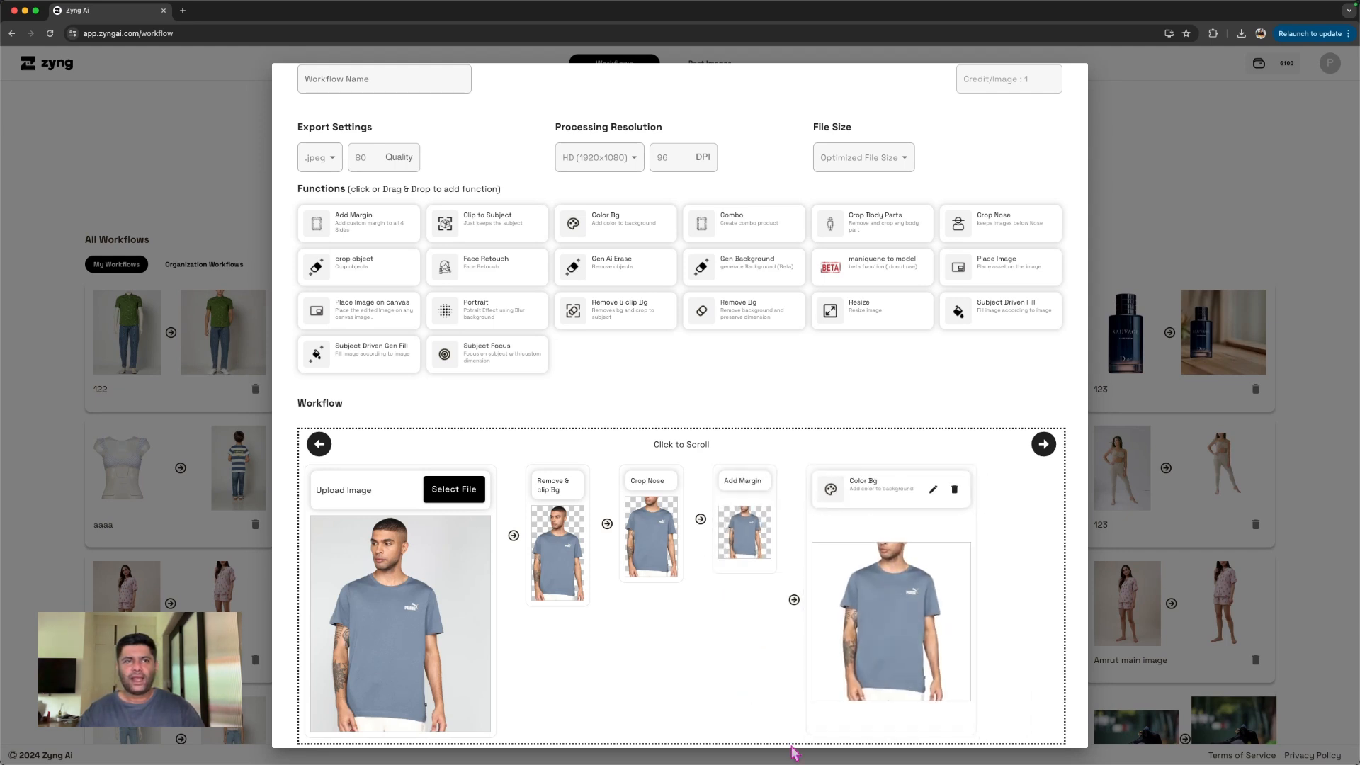
Step: Name the workflow "half body shot image workflow", create it and dismiss the confirmation message
{"action": "scroll", "coordinate": [348, 167], "scroll_direction": "up", "scroll_amount": 2}
{"action": "left_click", "coordinate": [327, 139]}
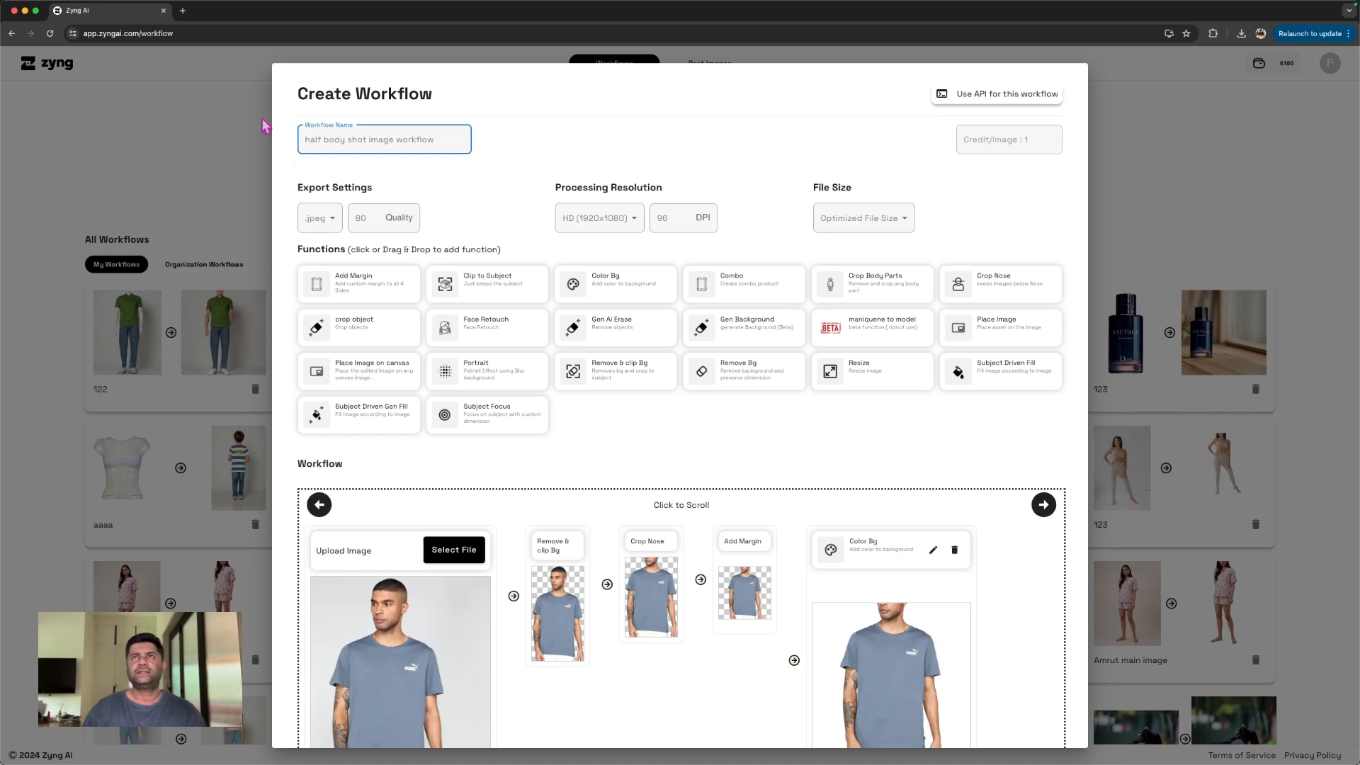
{"action": "scroll", "coordinate": [496, 184], "scroll_direction": "down", "scroll_amount": 3}
{"action": "scroll", "coordinate": [658, 170], "scroll_direction": "up", "scroll_amount": 3}
{"action": "scroll", "coordinate": [701, 248], "scroll_direction": "down", "scroll_amount": 3}
{"action": "scroll", "coordinate": [616, 255], "scroll_direction": "up", "scroll_amount": 3}
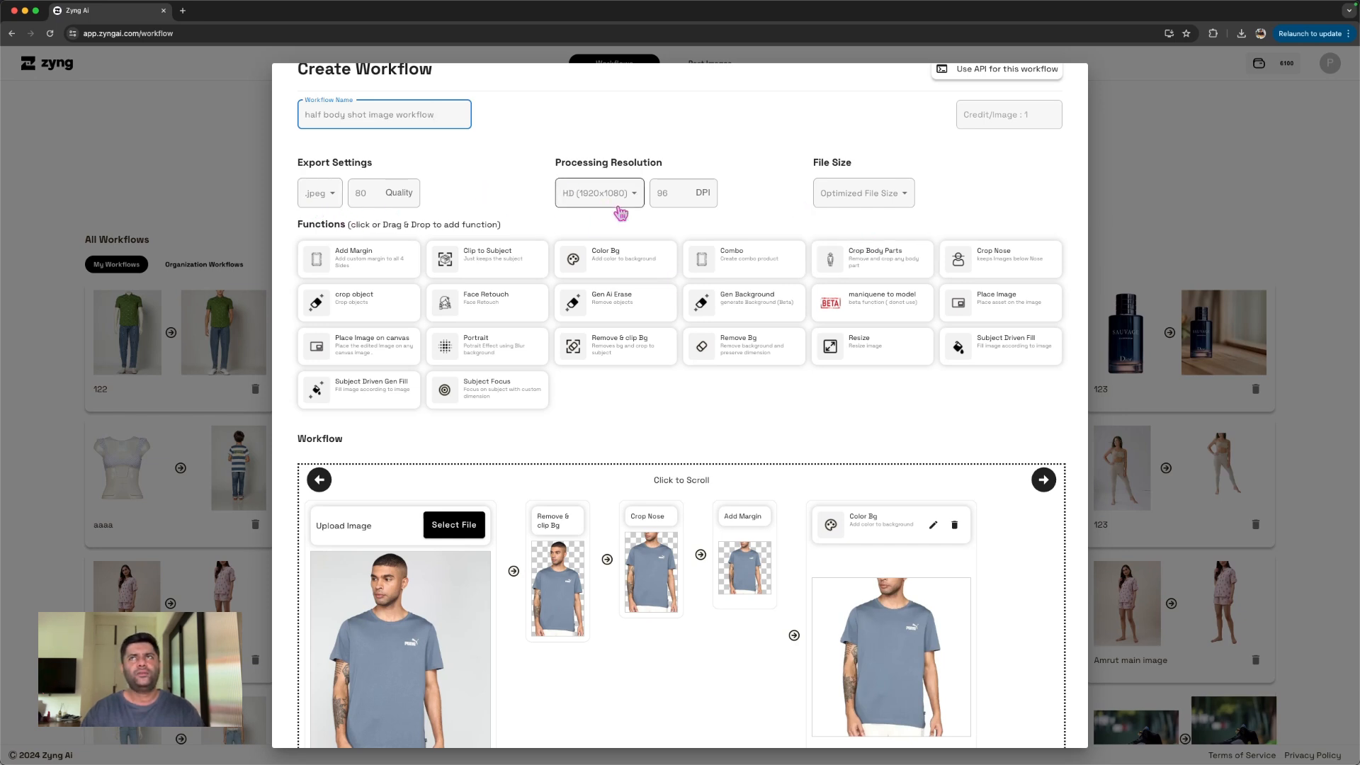
{"action": "scroll", "coordinate": [1018, 629], "scroll_direction": "down", "scroll_amount": 1}
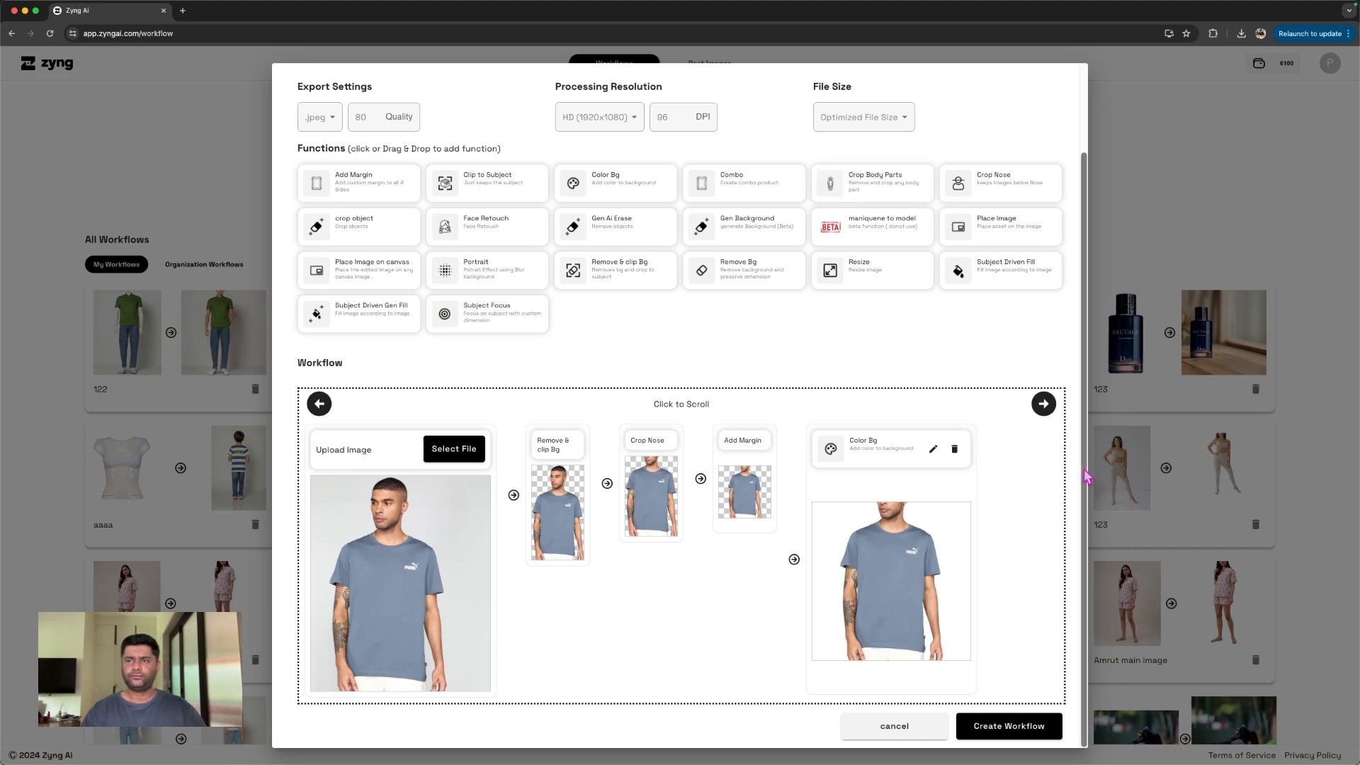
{"action": "left_click", "coordinate": [997, 731]}
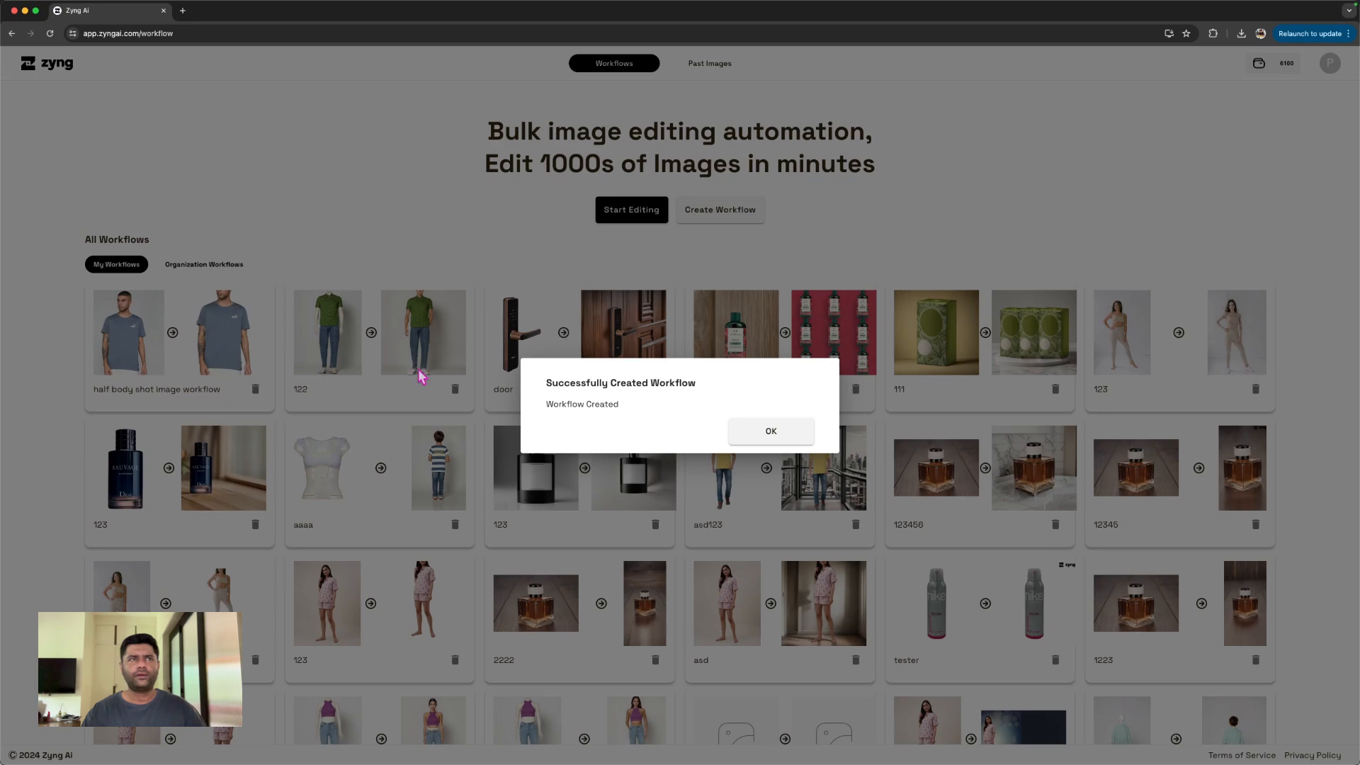
{"action": "left_click", "coordinate": [733, 438]}
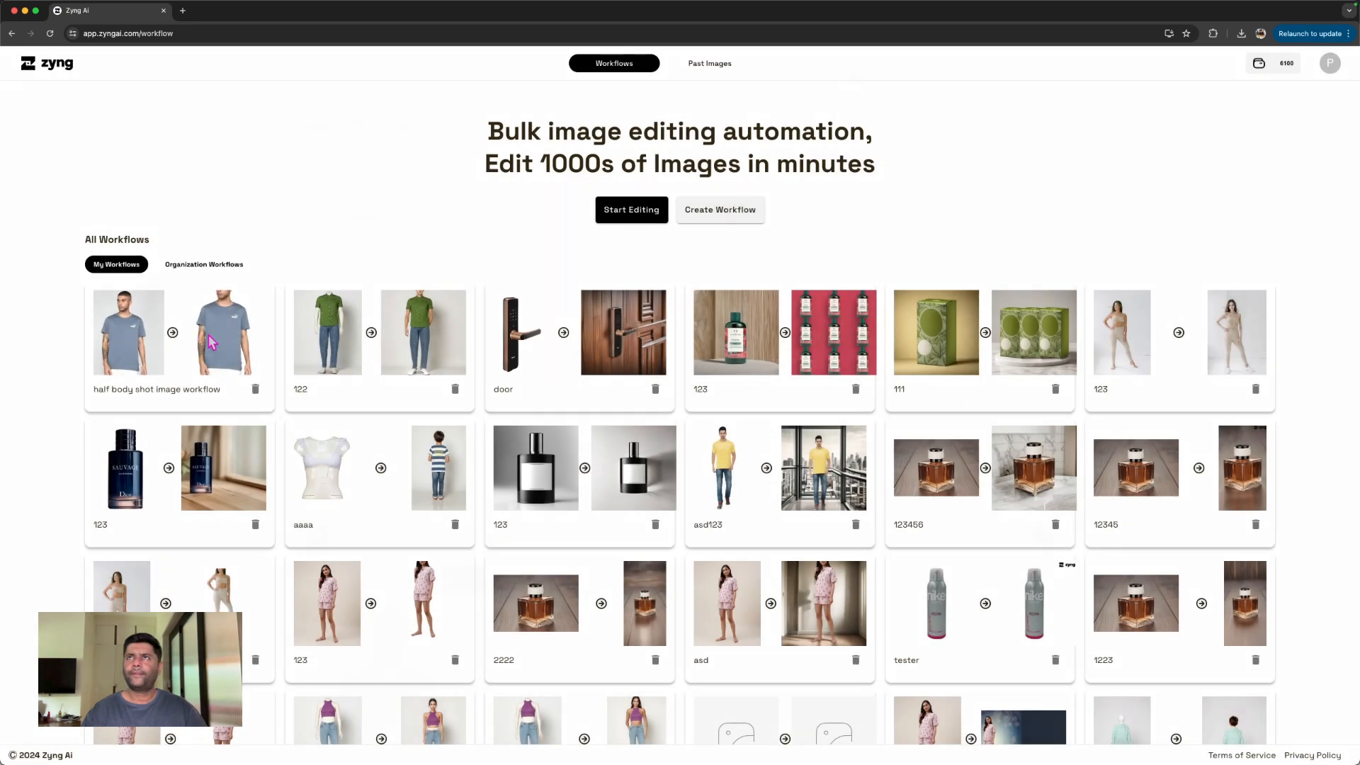
Step: Open the half body shot image workflow for use and upload the five T-shirt, polo and hoodie model photos from the image samples folder
{"action": "left_click", "coordinate": [211, 343]}
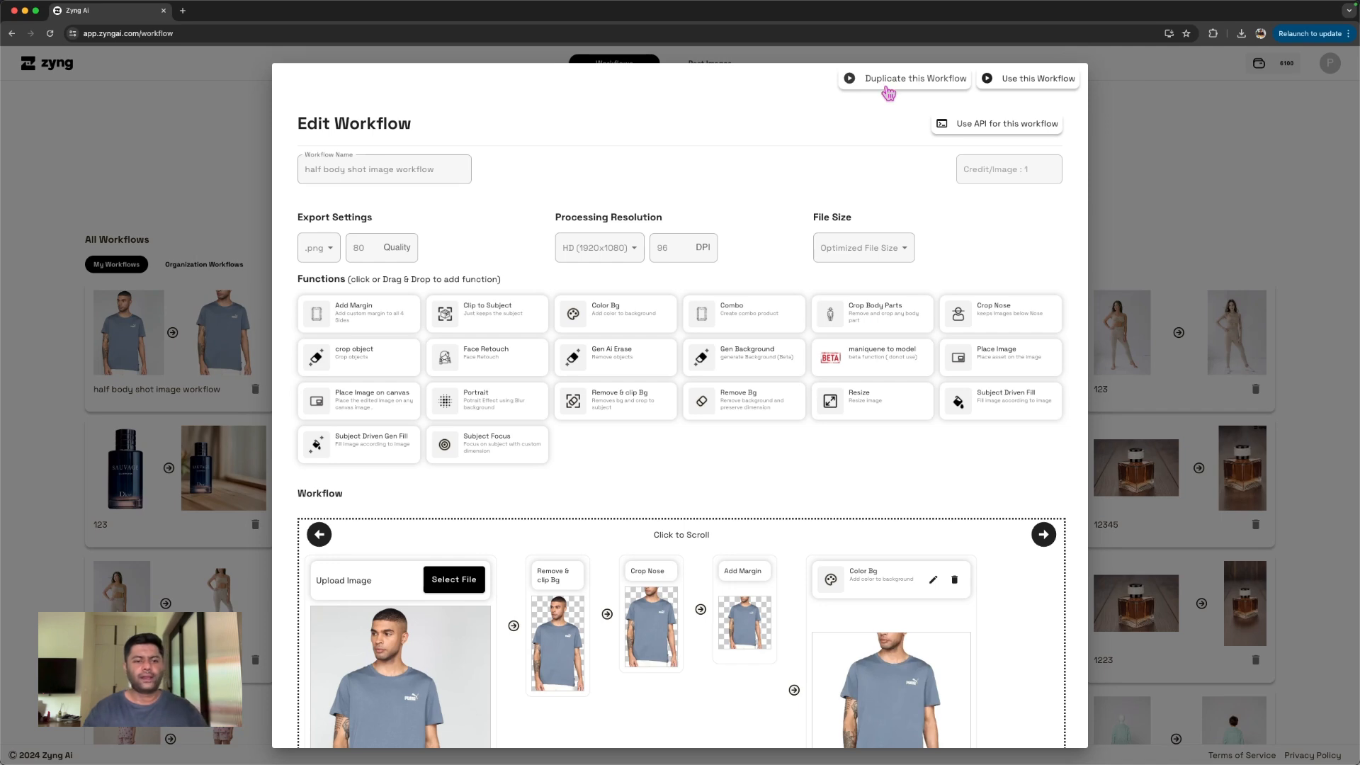
{"action": "left_click", "coordinate": [1041, 82]}
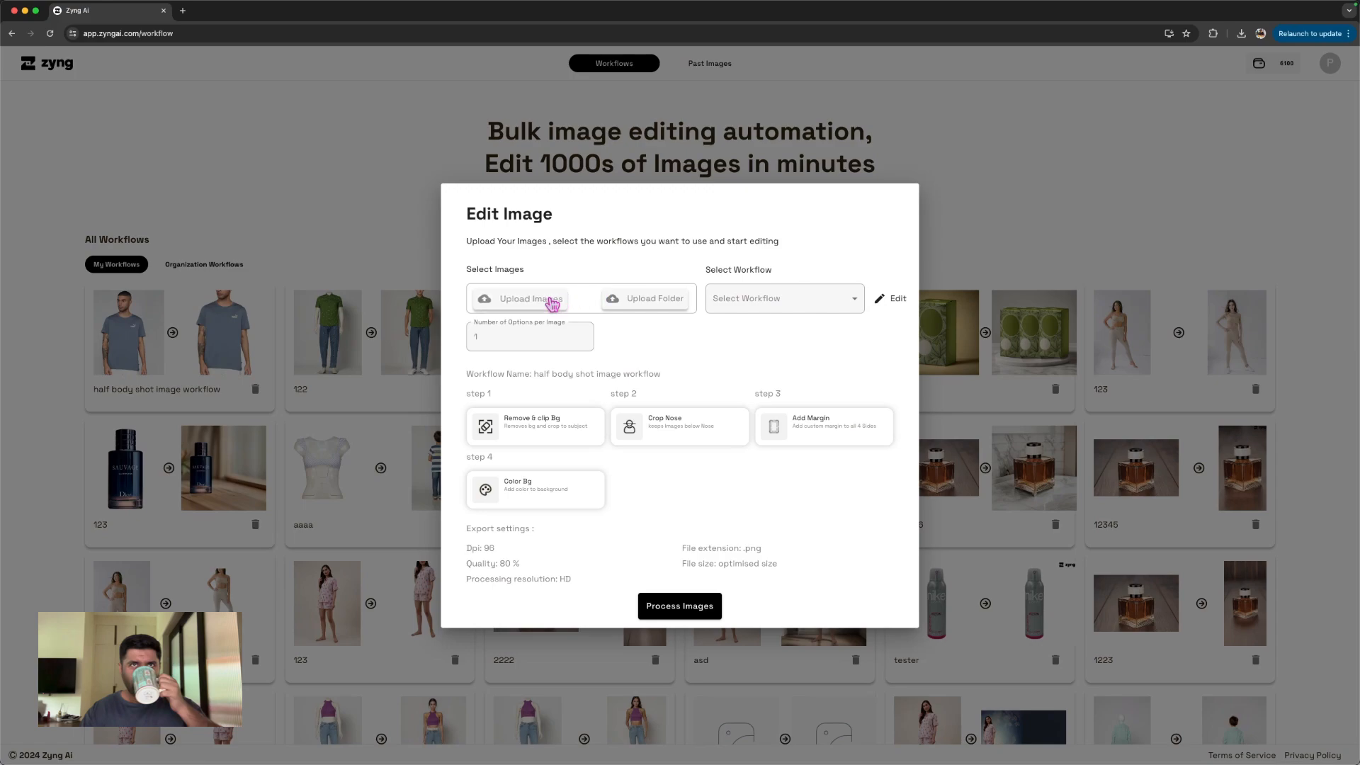
{"action": "left_click", "coordinate": [553, 305]}
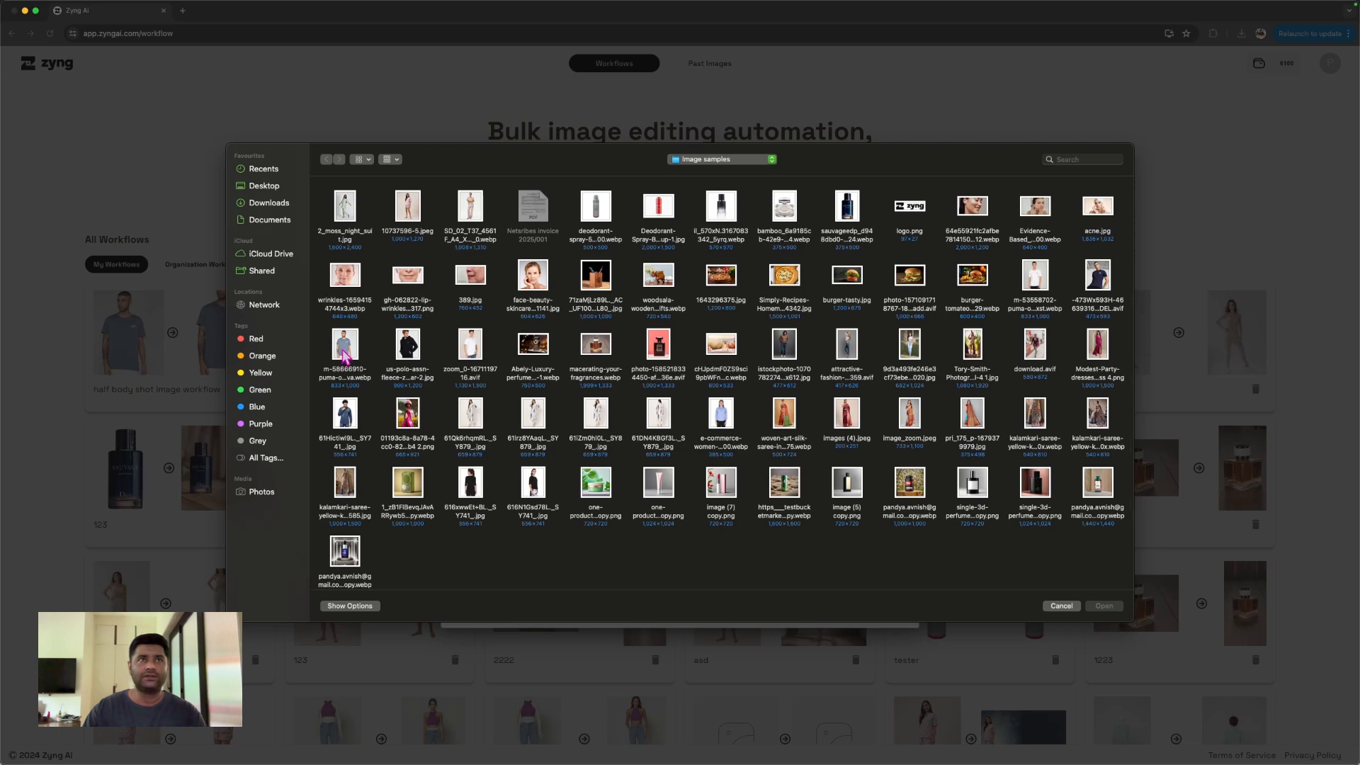
{"action": "left_click", "coordinate": [344, 351]}
{"action": "left_click", "coordinate": [412, 349], "text": "super"}
{"action": "left_click", "coordinate": [476, 347], "text": "super"}
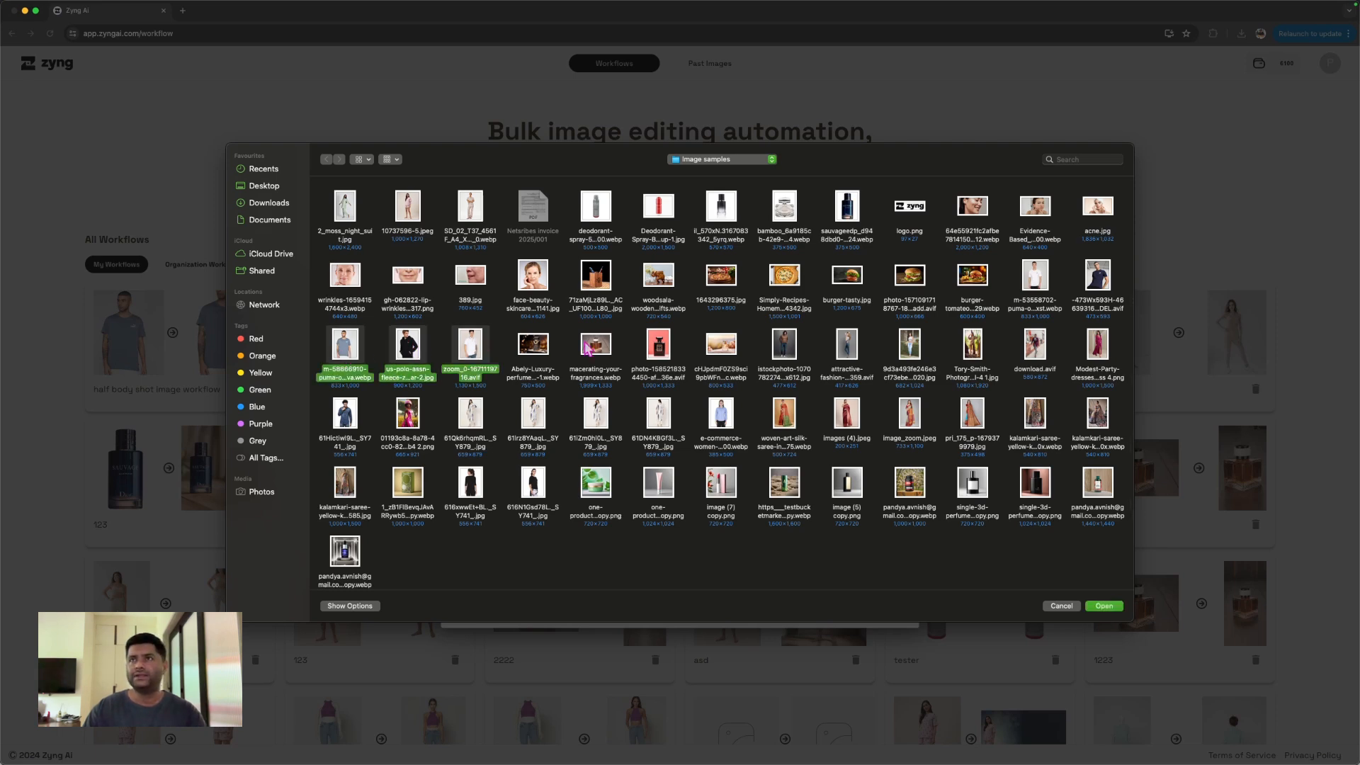
{"action": "left_click", "coordinate": [1035, 282], "text": "super"}
{"action": "left_click", "coordinate": [1099, 280], "text": "super"}
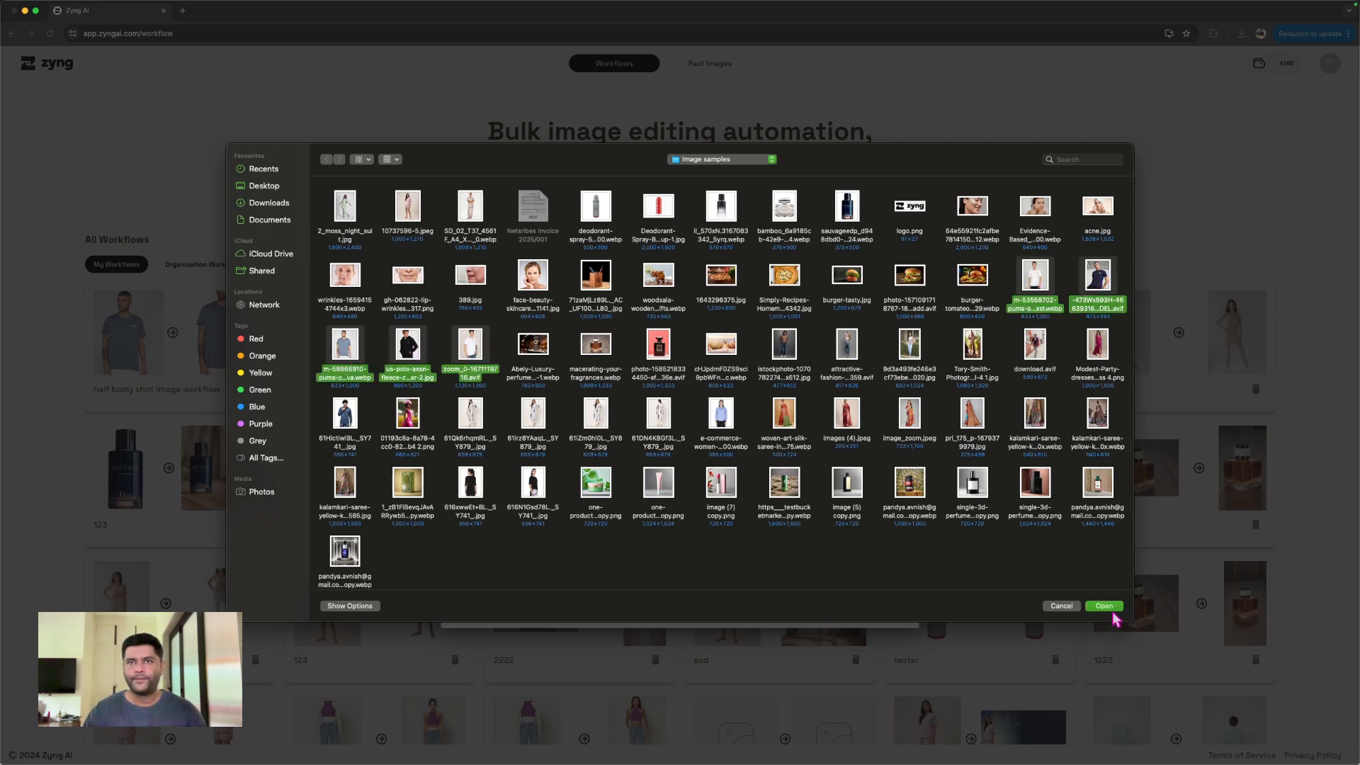
{"action": "left_click", "coordinate": [1113, 610]}
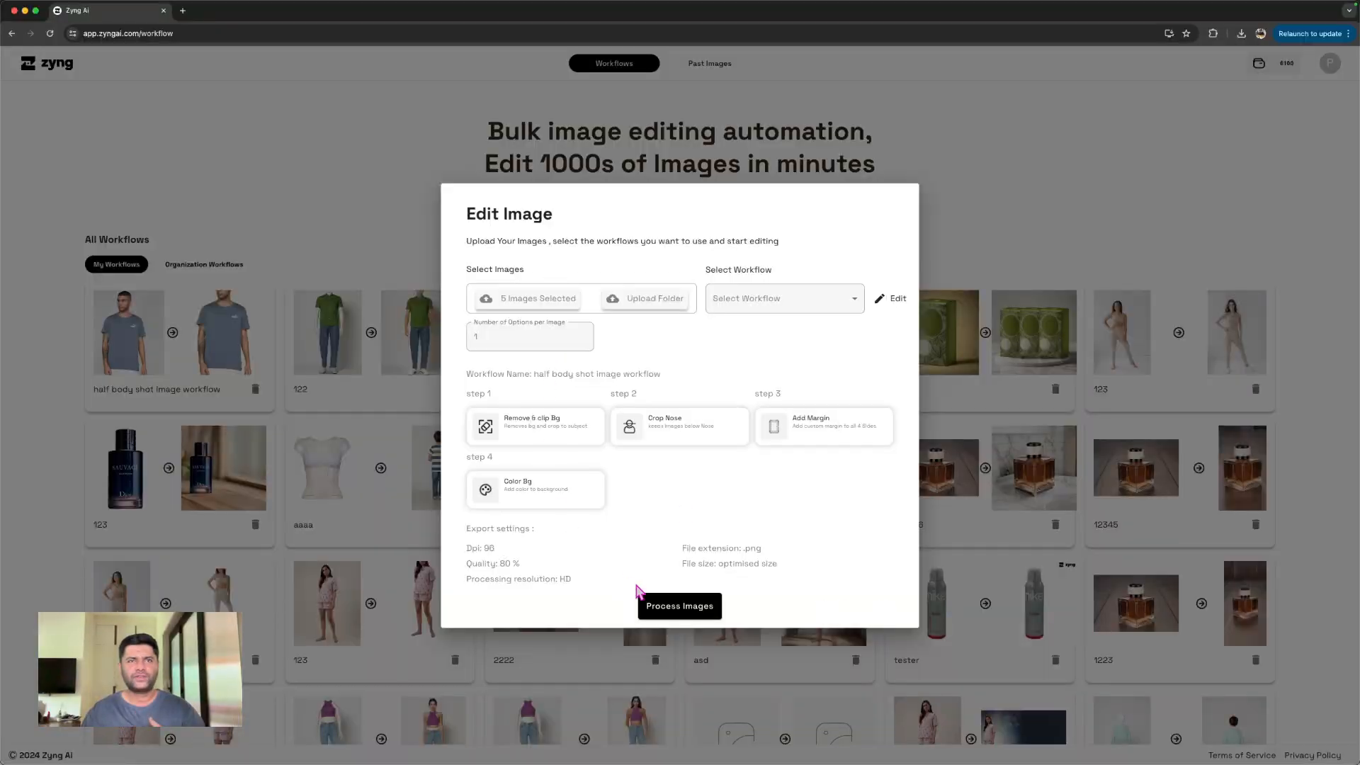
Step: Process the five uploaded images with the half body shot image workflow and review the edited results
{"action": "left_click", "coordinate": [659, 605]}
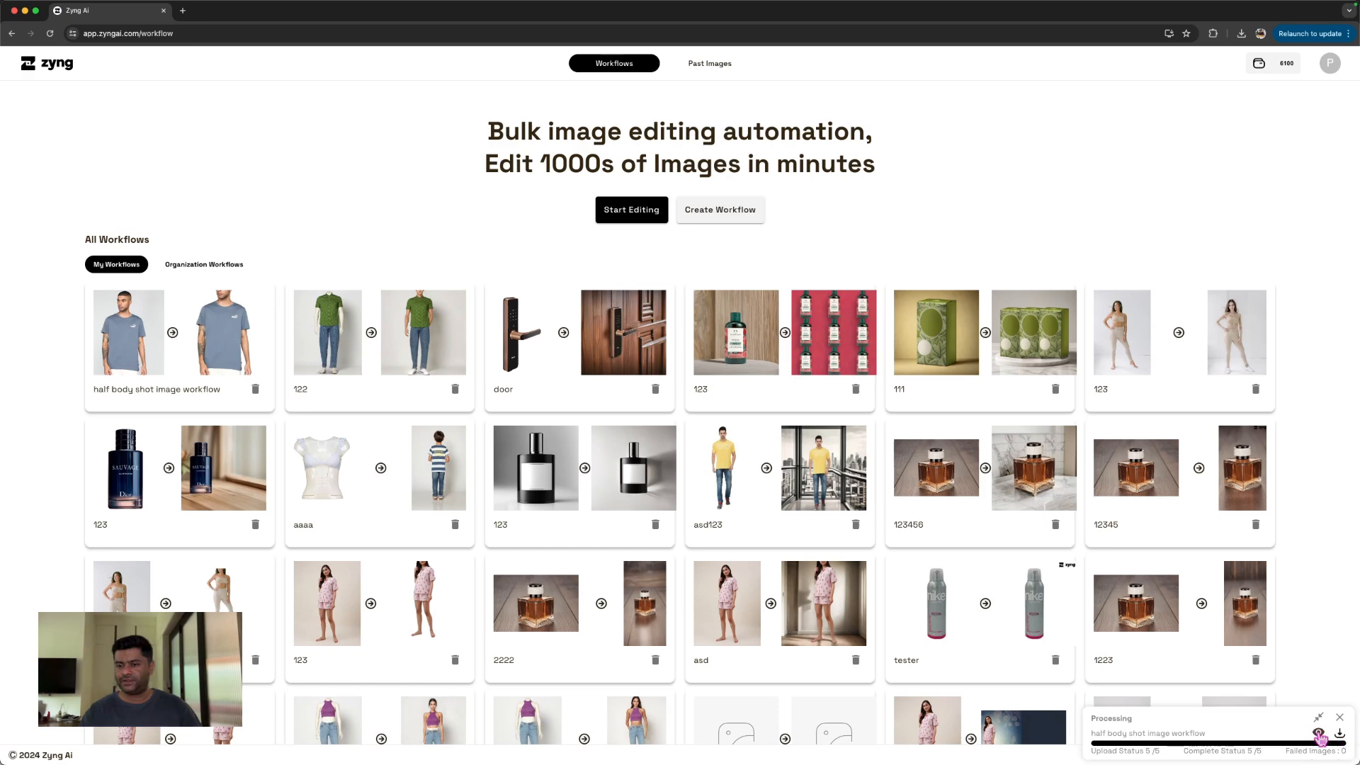
{"action": "left_click", "coordinate": [1319, 733]}
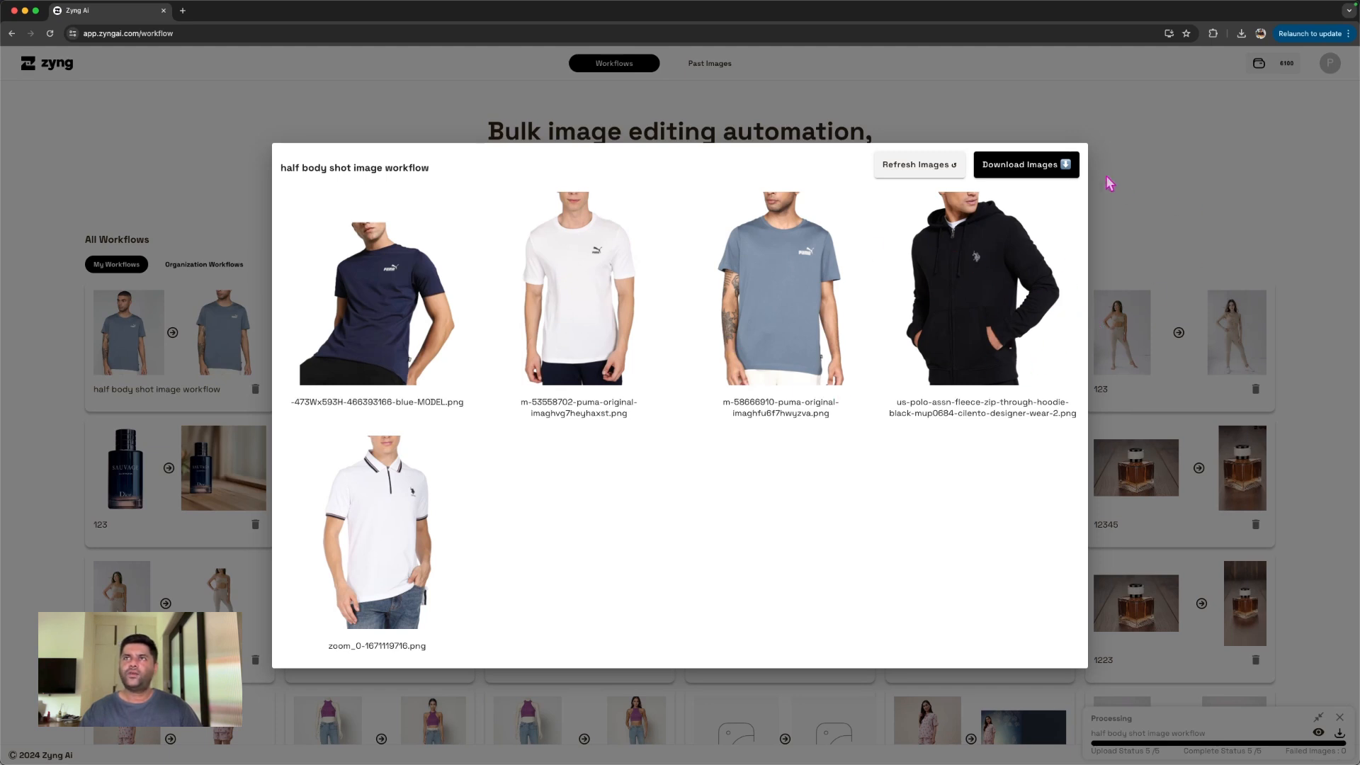
{"action": "left_click", "coordinate": [1162, 137]}
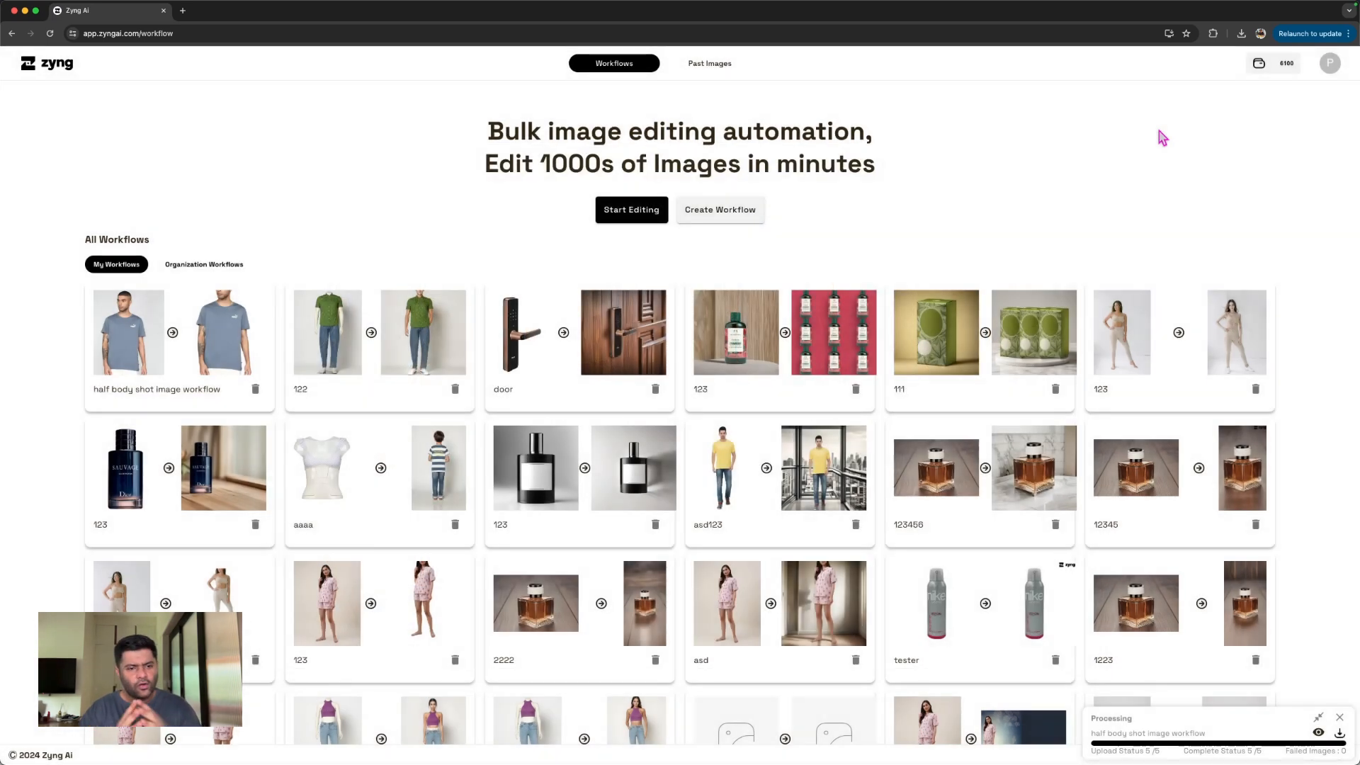